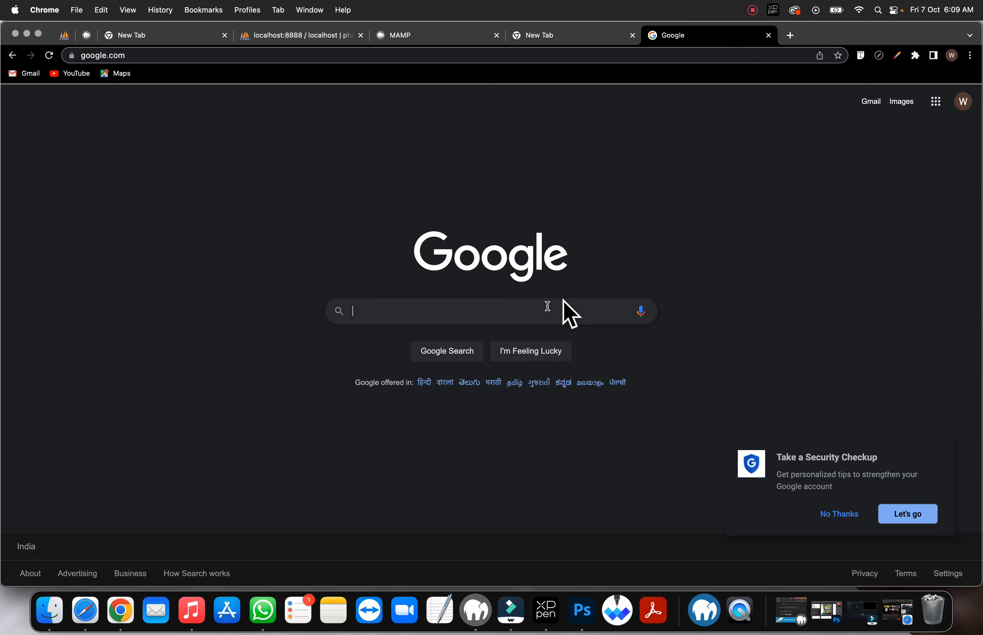
Search Google for 000webhost.com and open the official 000WebHost result
{"action": "left_click", "coordinate": [529, 308]}
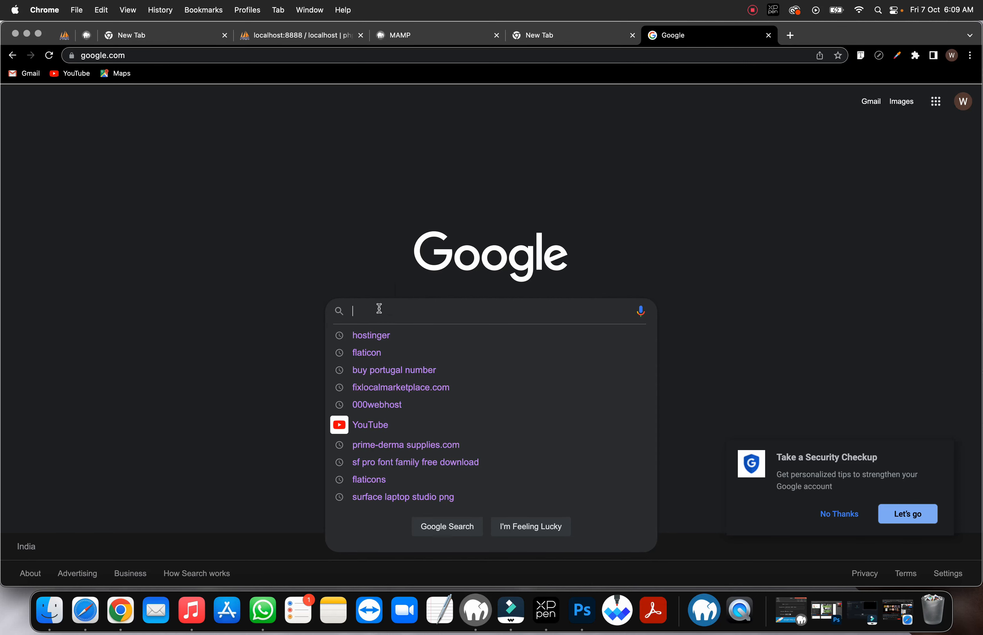
{"action": "left_click", "coordinate": [395, 100]}
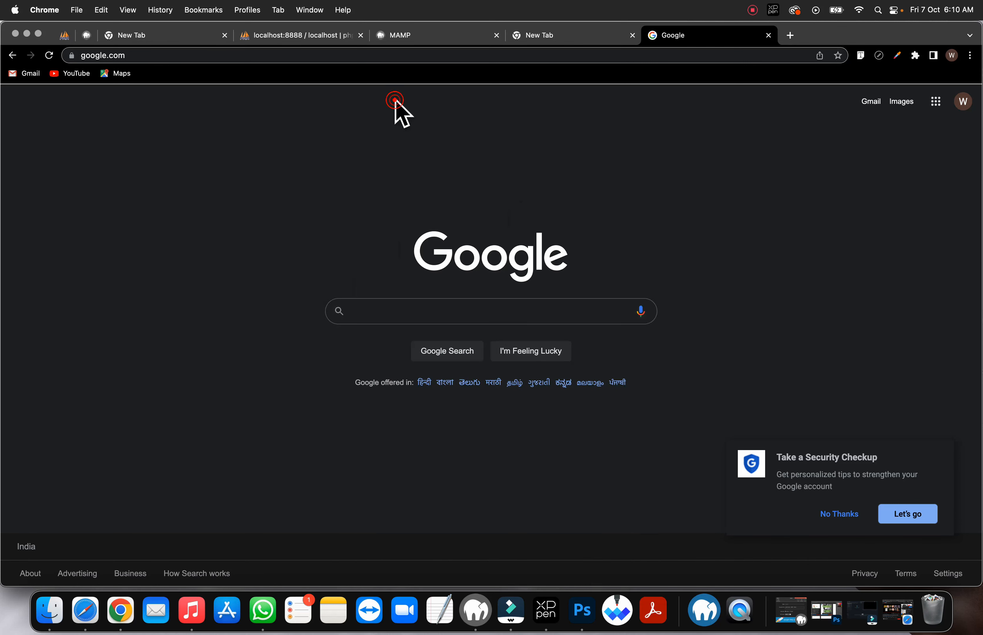
{"action": "left_click", "coordinate": [379, 310]}
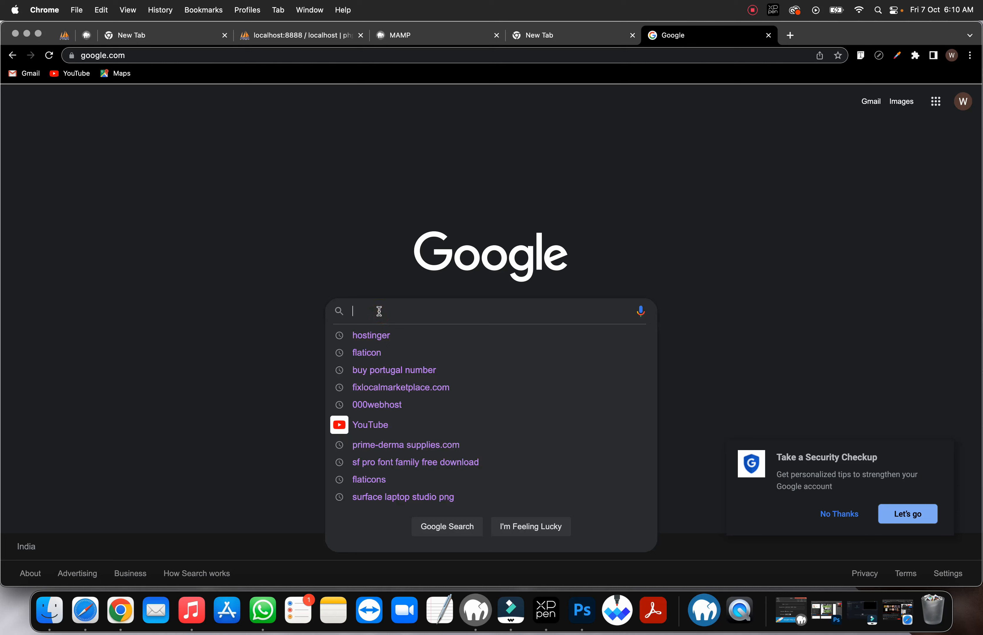
{"action": "type", "text": "00"}
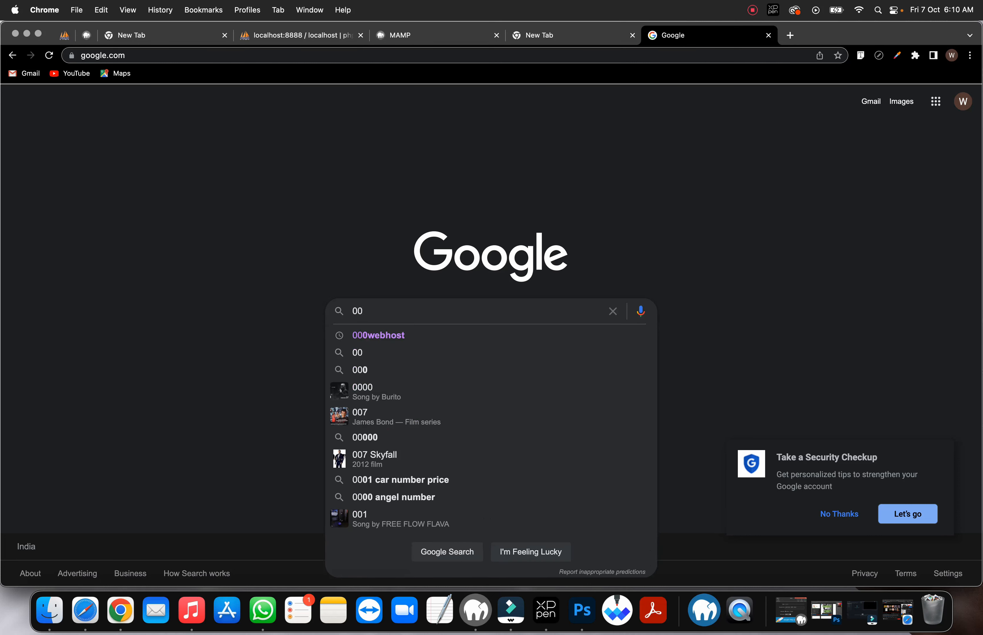
{"action": "type", "text": "0w"}
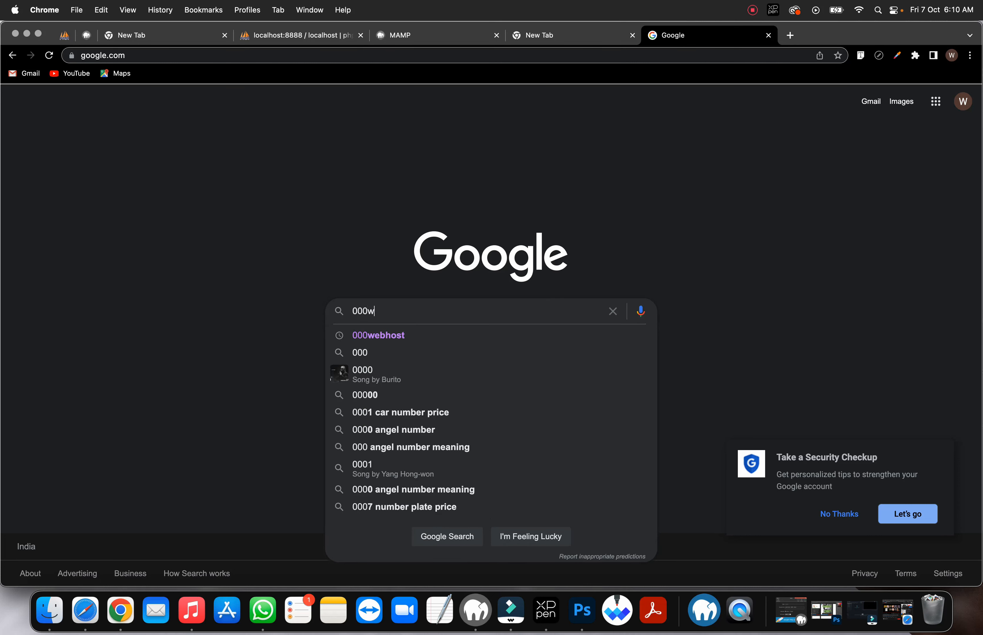
{"action": "type", "text": "ebhost"}
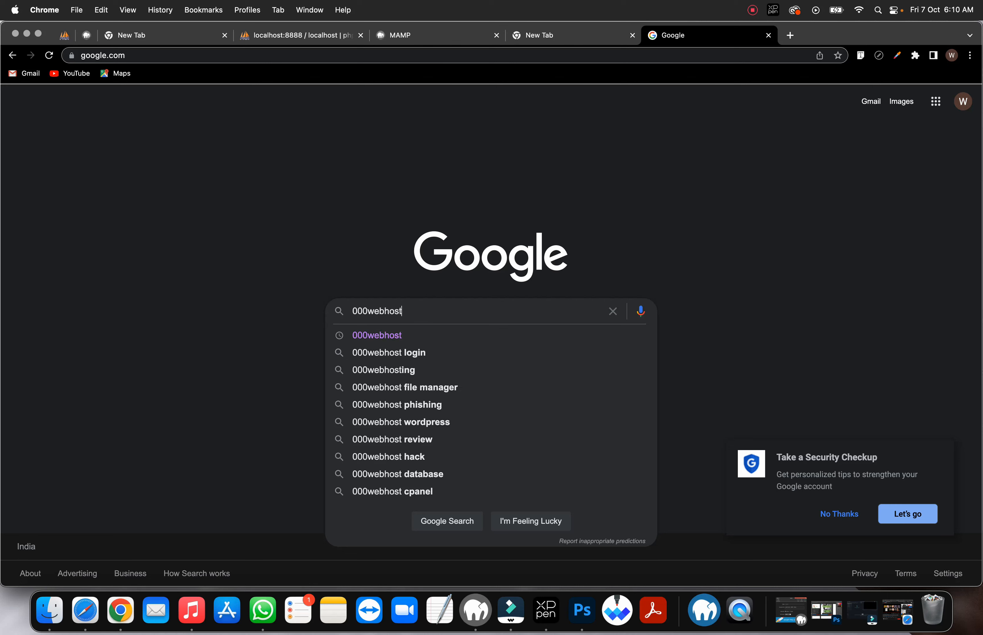
{"action": "type", "text": ".com"}
{"action": "key", "text": "Return"}
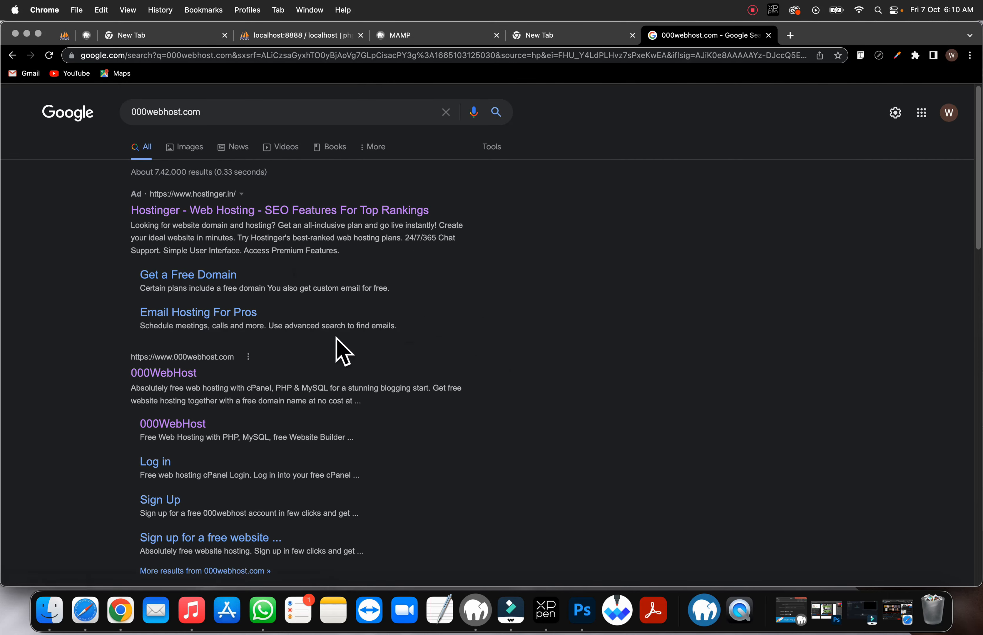
{"action": "scroll", "coordinate": [147, 376], "scroll_direction": "down", "scroll_amount": 3}
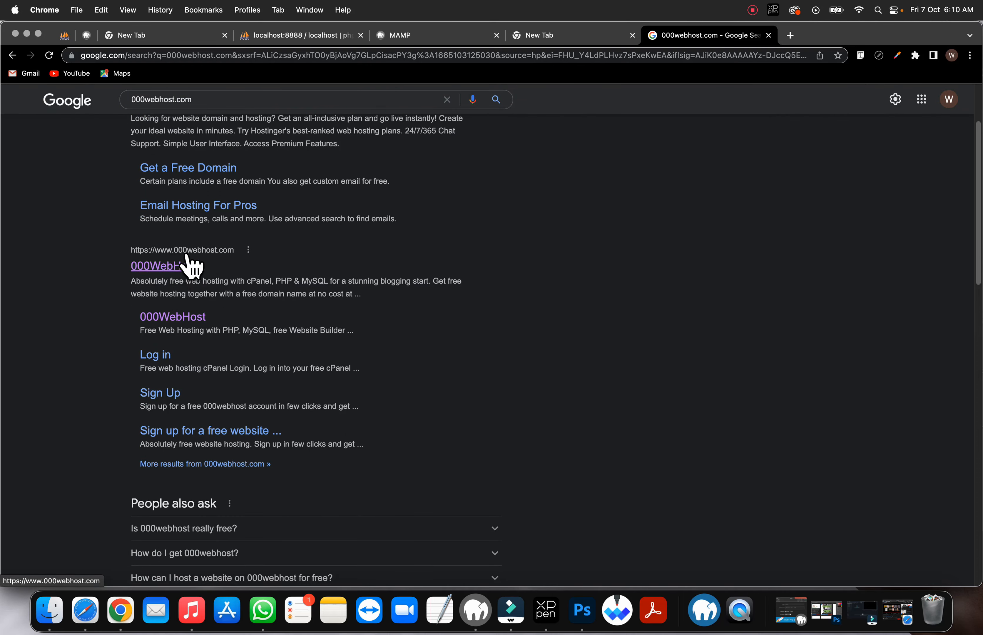
{"action": "left_click", "coordinate": [175, 270]}
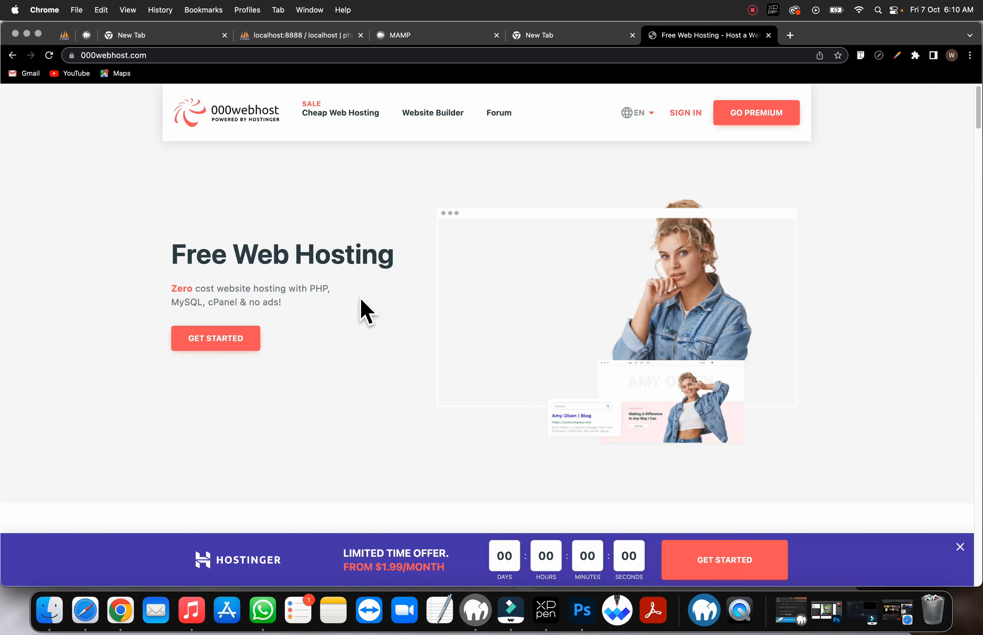
Scroll the homepage to the pricing cards: Free Web Hosting at $0 versus $1.99–$3.99 shared plans
{"action": "scroll", "coordinate": [363, 312], "scroll_direction": "down", "scroll_amount": 5}
{"action": "scroll", "coordinate": [363, 312], "scroll_direction": "up", "scroll_amount": 5}
{"action": "scroll", "coordinate": [677, 341], "scroll_direction": "down", "scroll_amount": 8}
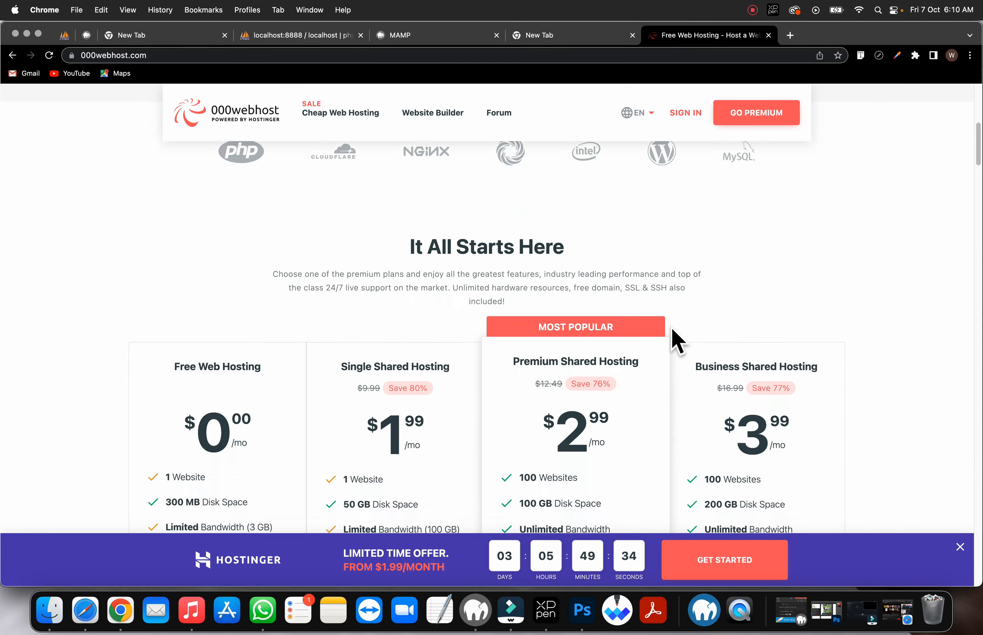
{"action": "scroll", "coordinate": [678, 341], "scroll_direction": "down", "scroll_amount": 10}
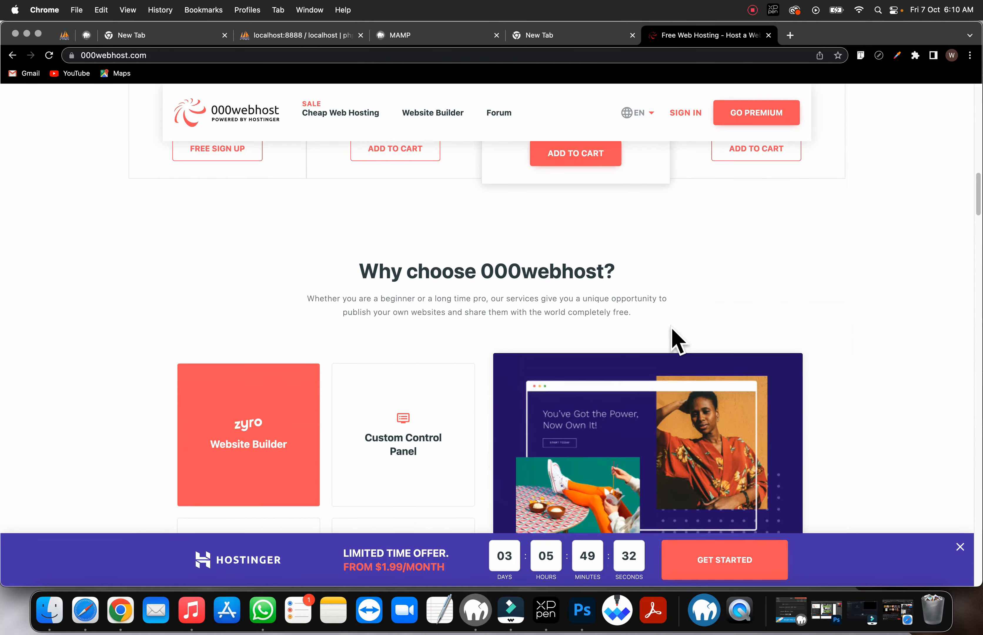
{"action": "scroll", "coordinate": [678, 341], "scroll_direction": "up", "scroll_amount": 9}
{"action": "scroll", "coordinate": [433, 339], "scroll_direction": "up", "scroll_amount": 3}
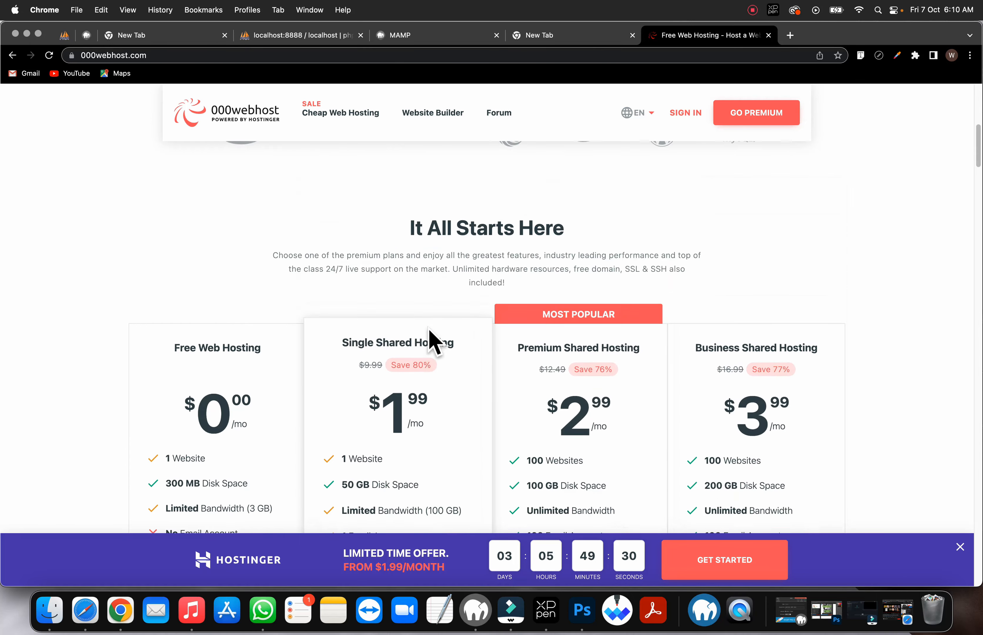
{"action": "scroll", "coordinate": [432, 339], "scroll_direction": "up", "scroll_amount": 1}
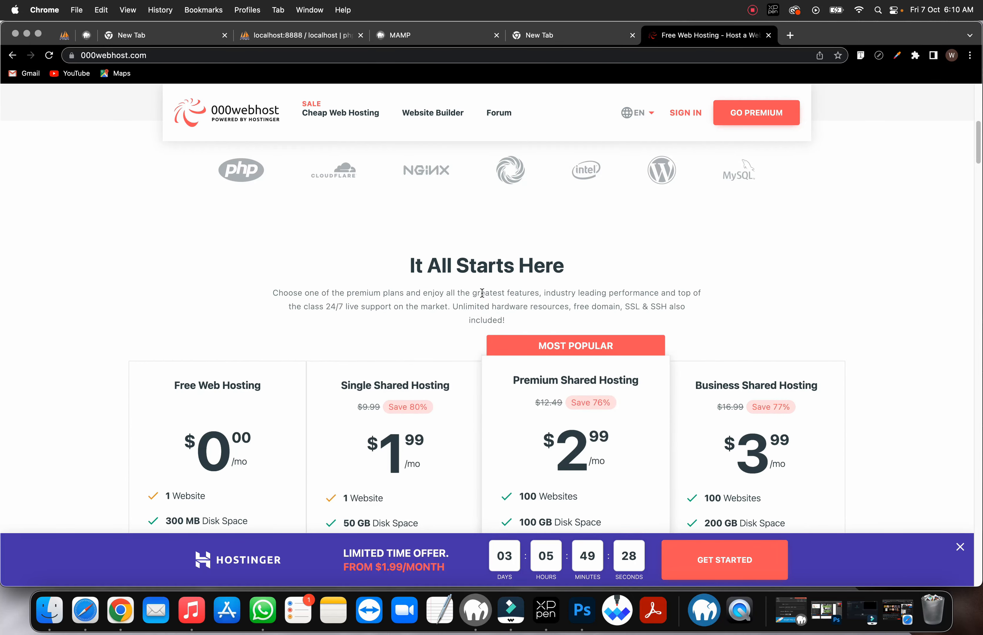
{"action": "scroll", "coordinate": [483, 295], "scroll_direction": "up", "scroll_amount": 8}
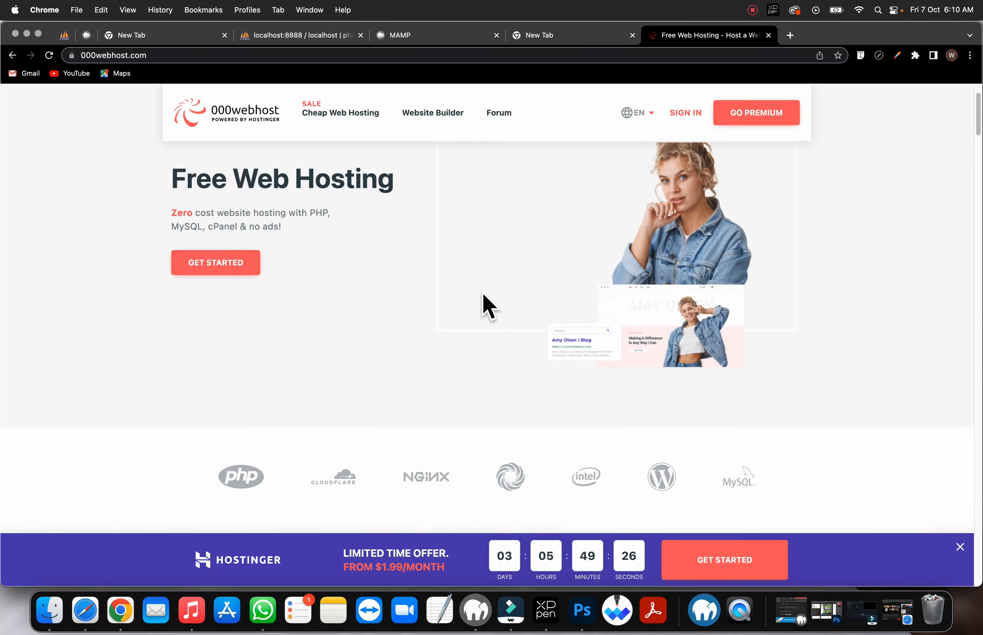
{"action": "scroll", "coordinate": [487, 307], "scroll_direction": "up", "scroll_amount": 2}
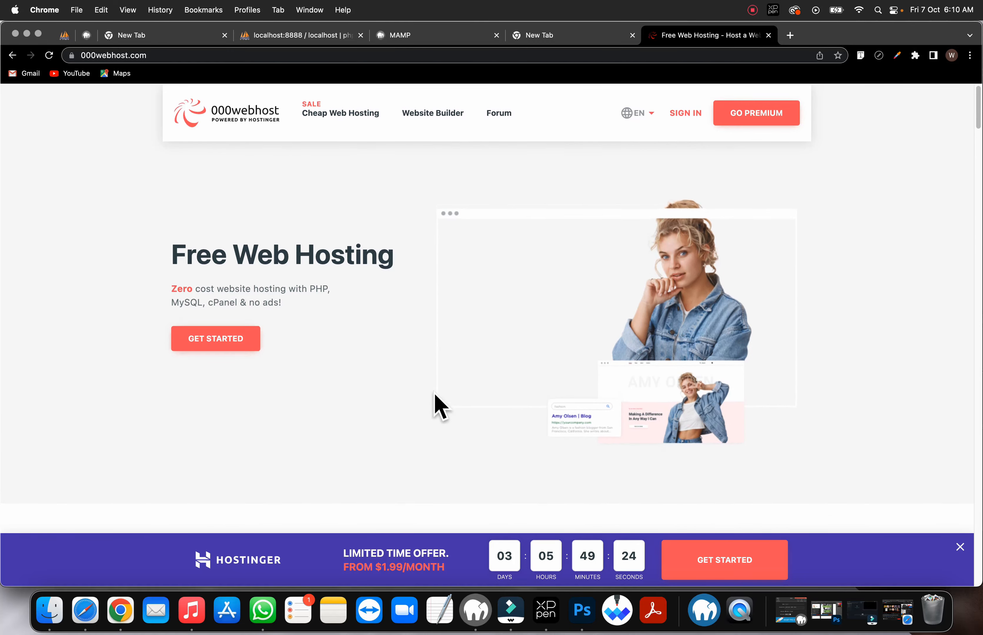
{"action": "scroll", "coordinate": [434, 393], "scroll_direction": "down", "scroll_amount": 12}
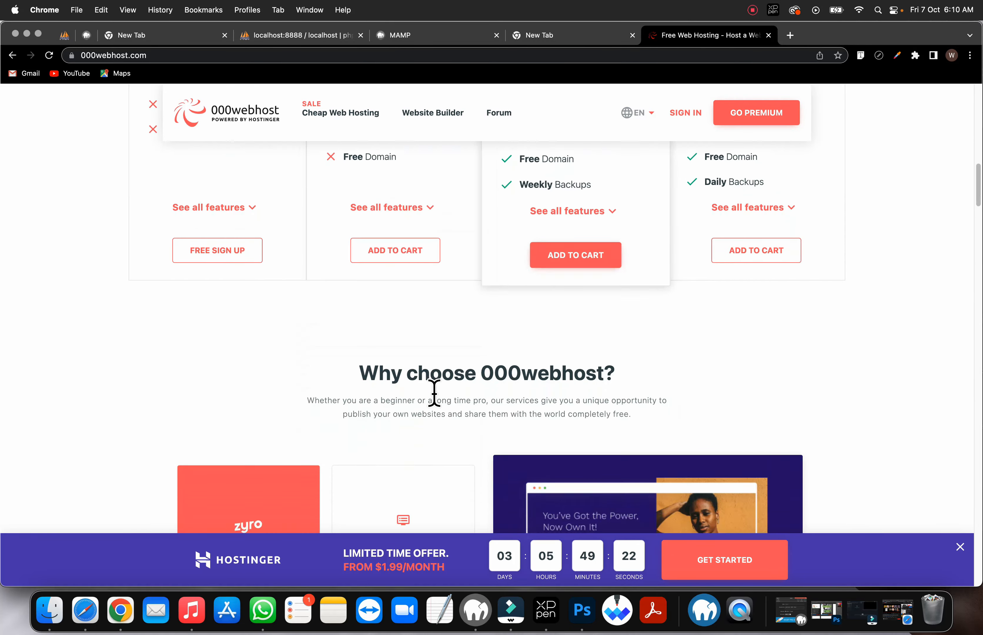
{"action": "scroll", "coordinate": [435, 392], "scroll_direction": "down", "scroll_amount": 8}
{"action": "scroll", "coordinate": [437, 406], "scroll_direction": "up", "scroll_amount": 10}
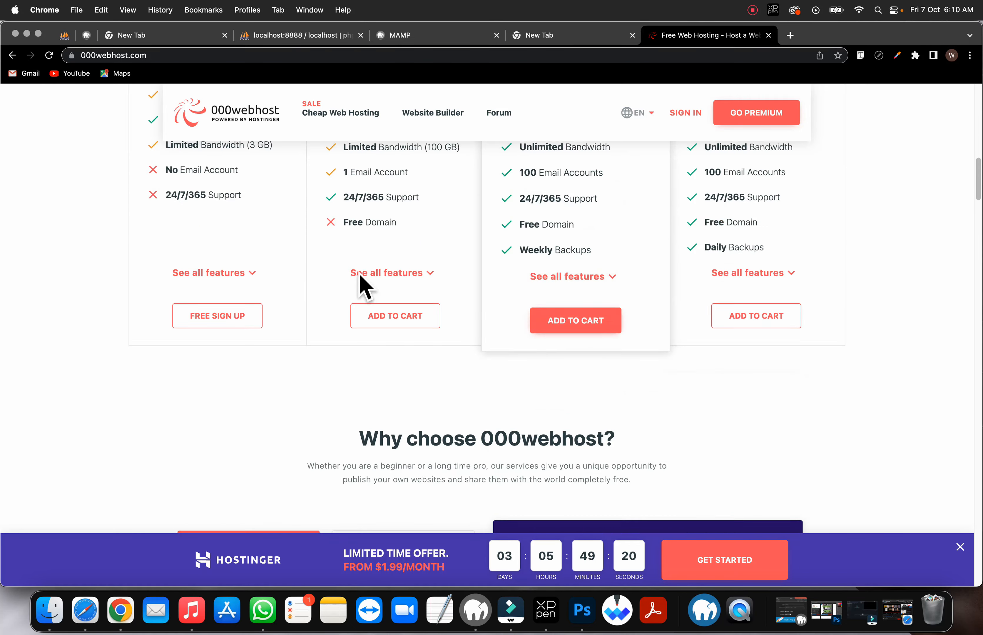
{"action": "scroll", "coordinate": [363, 285], "scroll_direction": "up", "scroll_amount": 7}
{"action": "scroll", "coordinate": [359, 283], "scroll_direction": "up", "scroll_amount": 6}
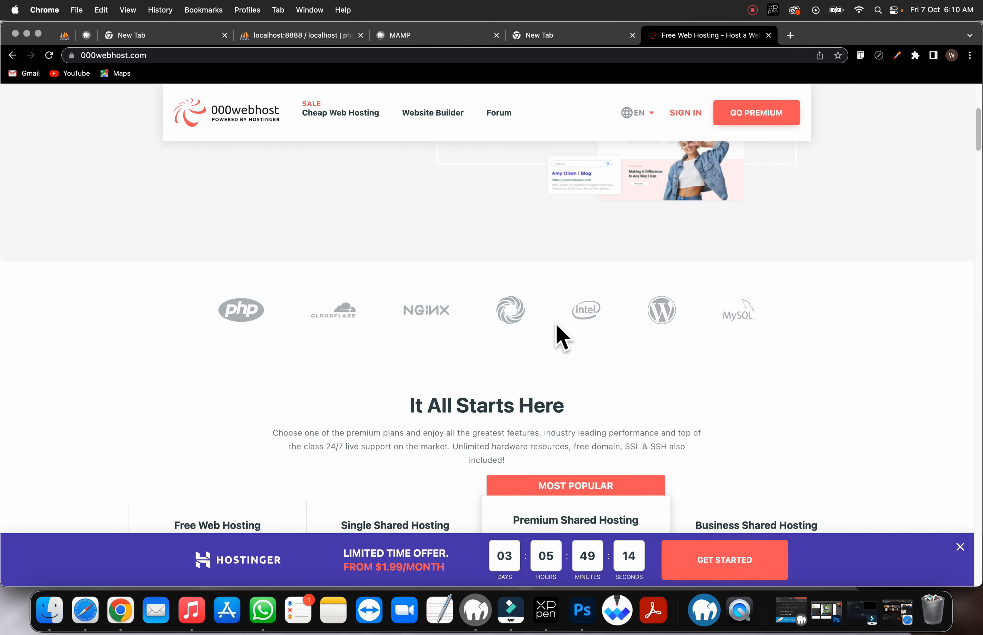
{"action": "scroll", "coordinate": [556, 324], "scroll_direction": "down", "scroll_amount": 13}
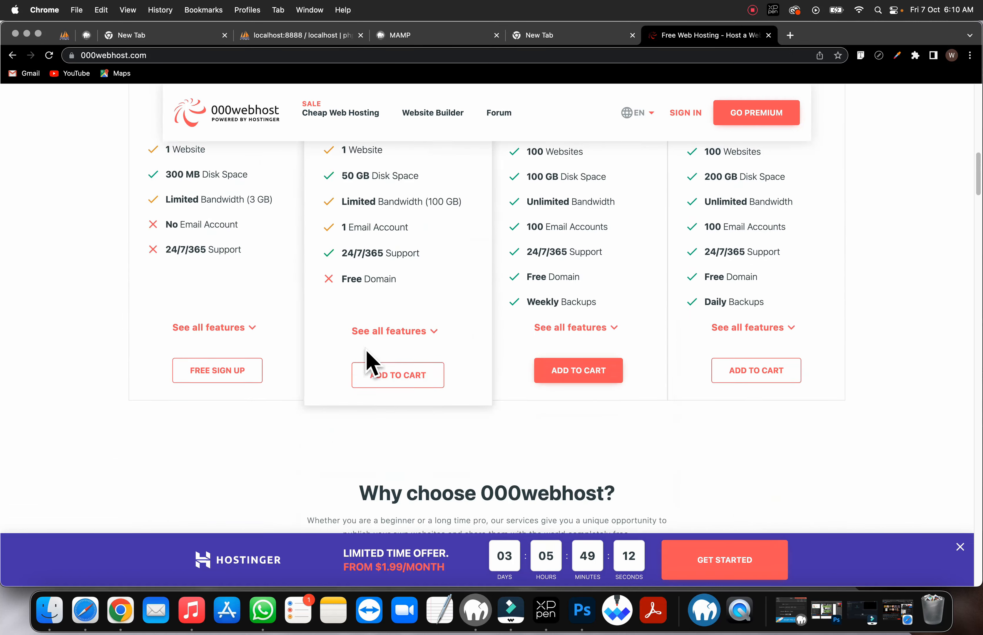
{"action": "scroll", "coordinate": [366, 351], "scroll_direction": "down", "scroll_amount": 2}
{"action": "scroll", "coordinate": [379, 403], "scroll_direction": "up", "scroll_amount": 20}
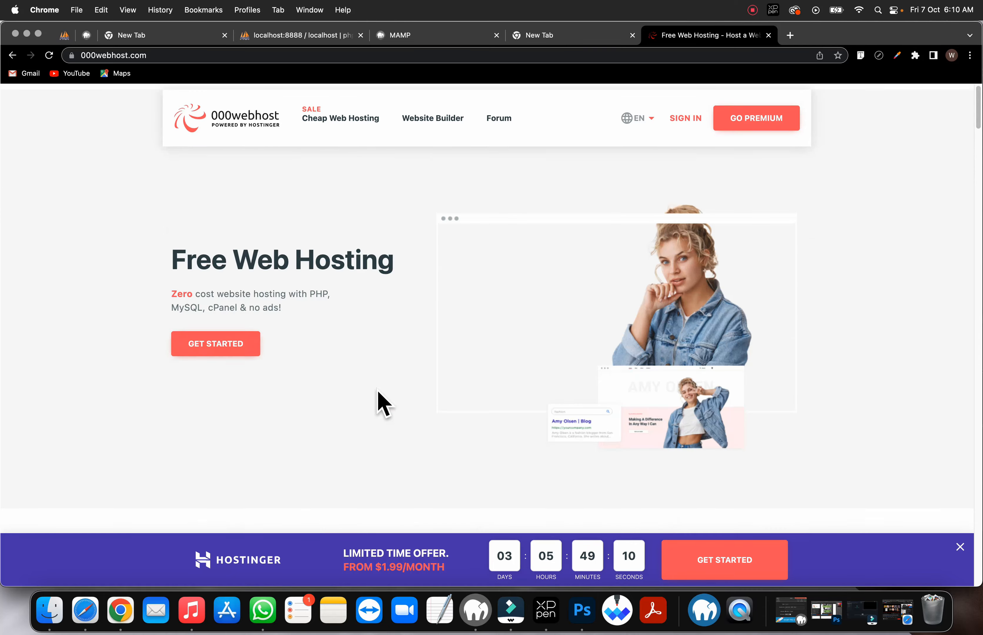
{"action": "scroll", "coordinate": [380, 402], "scroll_direction": "down", "scroll_amount": 6}
{"action": "scroll", "coordinate": [374, 399], "scroll_direction": "down", "scroll_amount": 14}
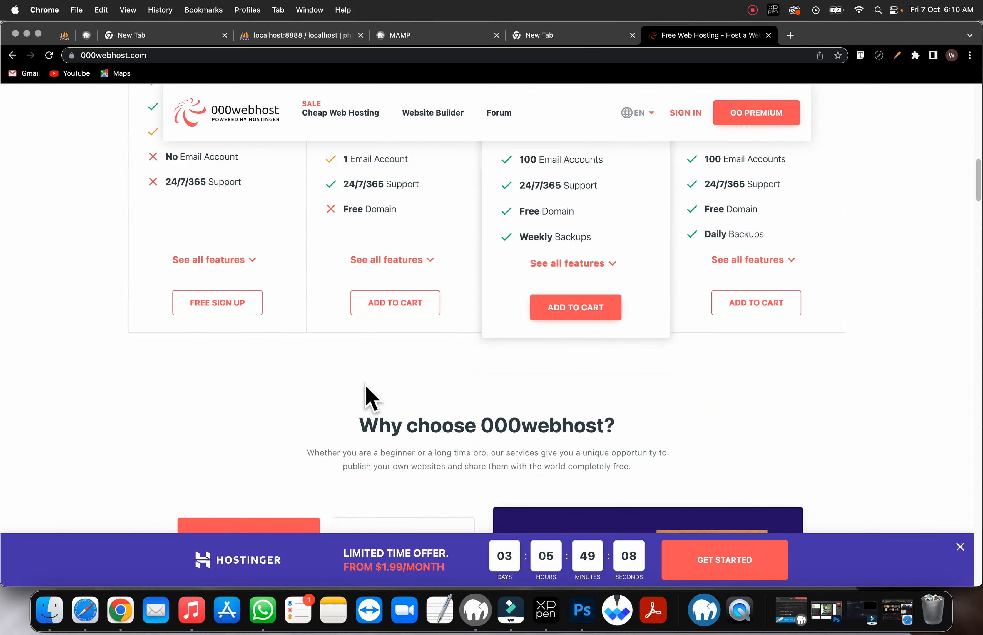
{"action": "scroll", "coordinate": [314, 378], "scroll_direction": "up", "scroll_amount": 7}
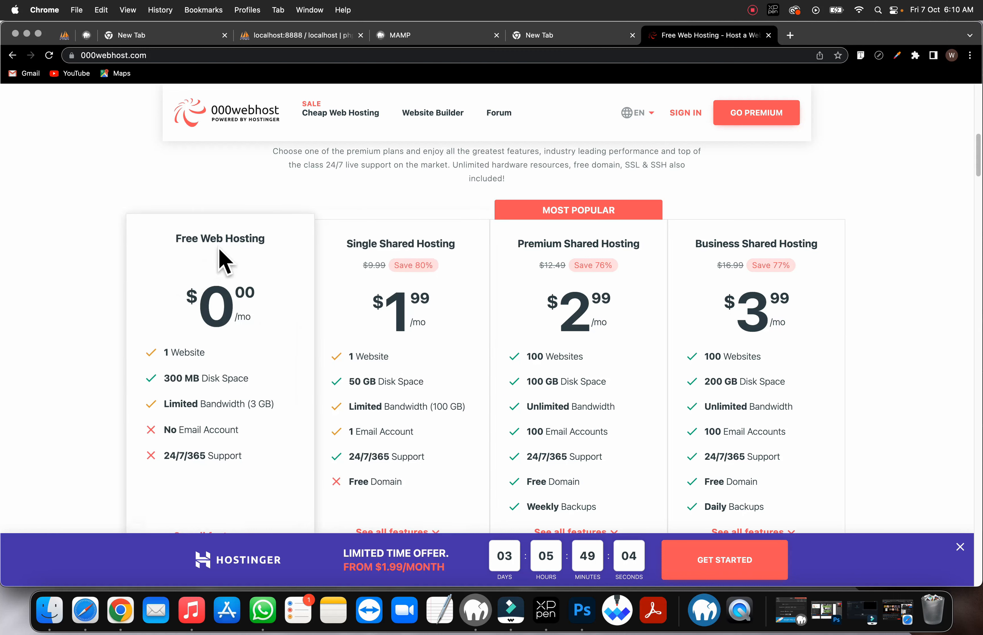
{"action": "scroll", "coordinate": [324, 463], "scroll_direction": "down", "scroll_amount": 3}
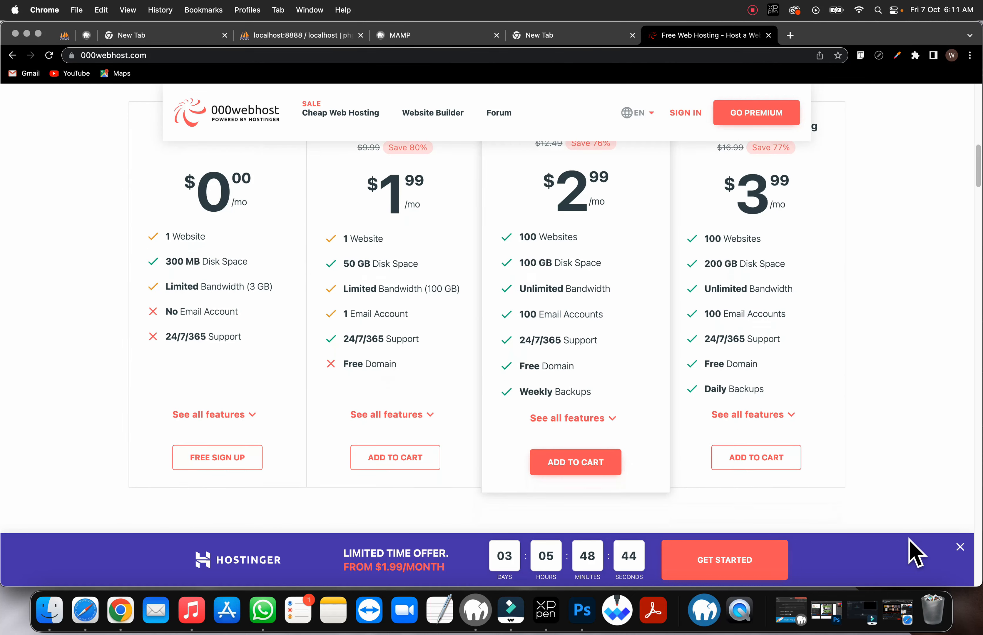
{"action": "scroll", "coordinate": [950, 550], "scroll_direction": "down", "scroll_amount": 3}
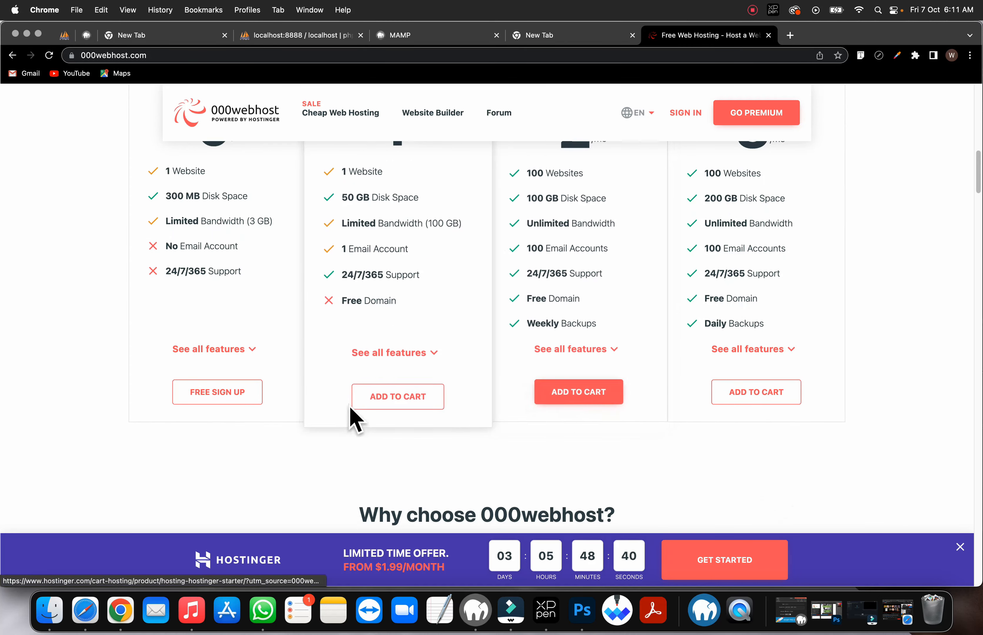
{"action": "scroll", "coordinate": [252, 339], "scroll_direction": "up", "scroll_amount": 1}
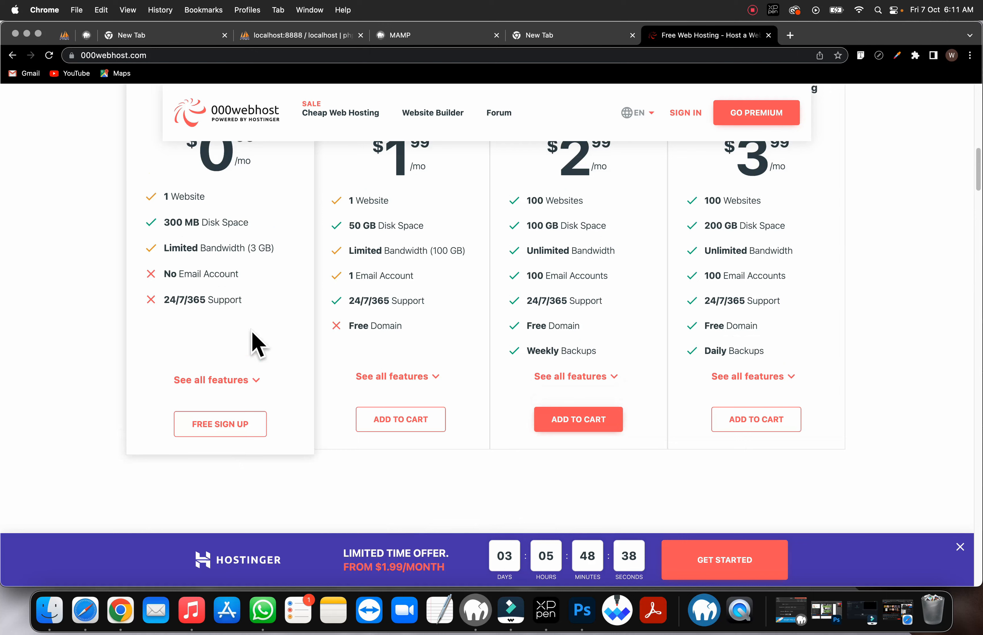
{"action": "left_click", "coordinate": [219, 427]}
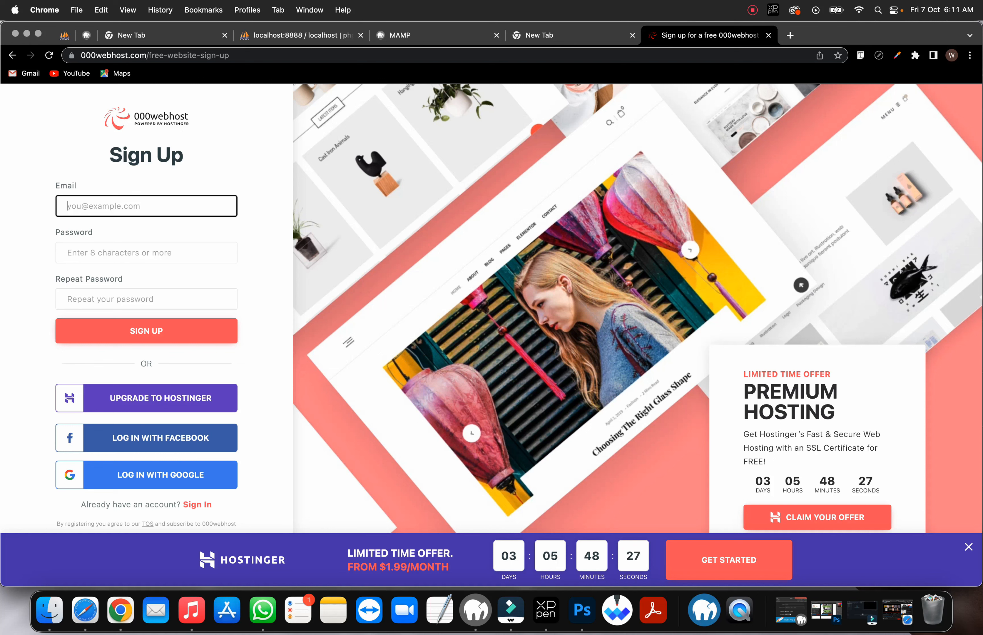
{"action": "left_click", "coordinate": [197, 504]}
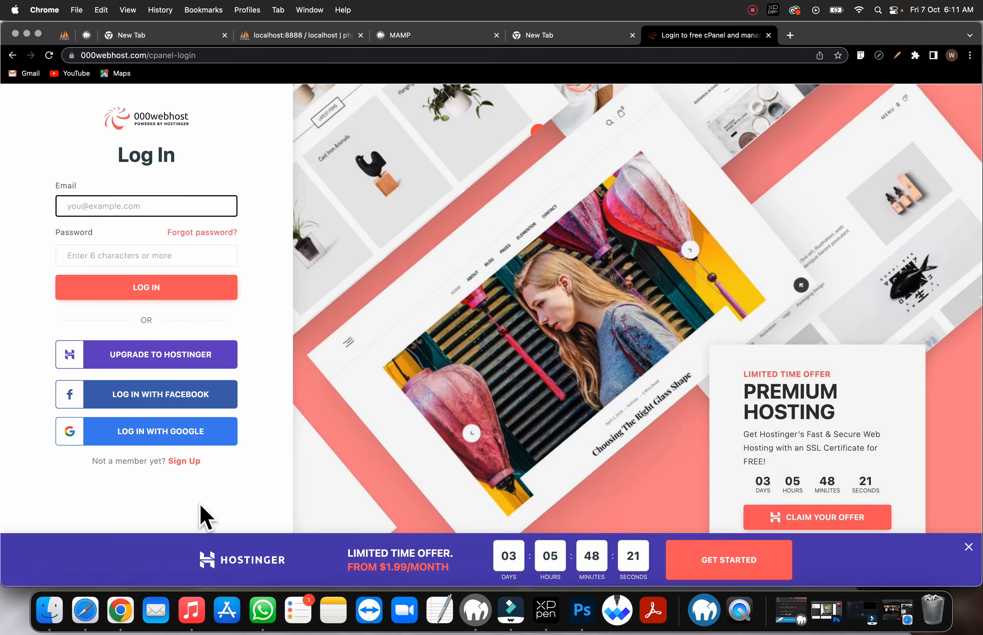
{"action": "left_click", "coordinate": [183, 461]}
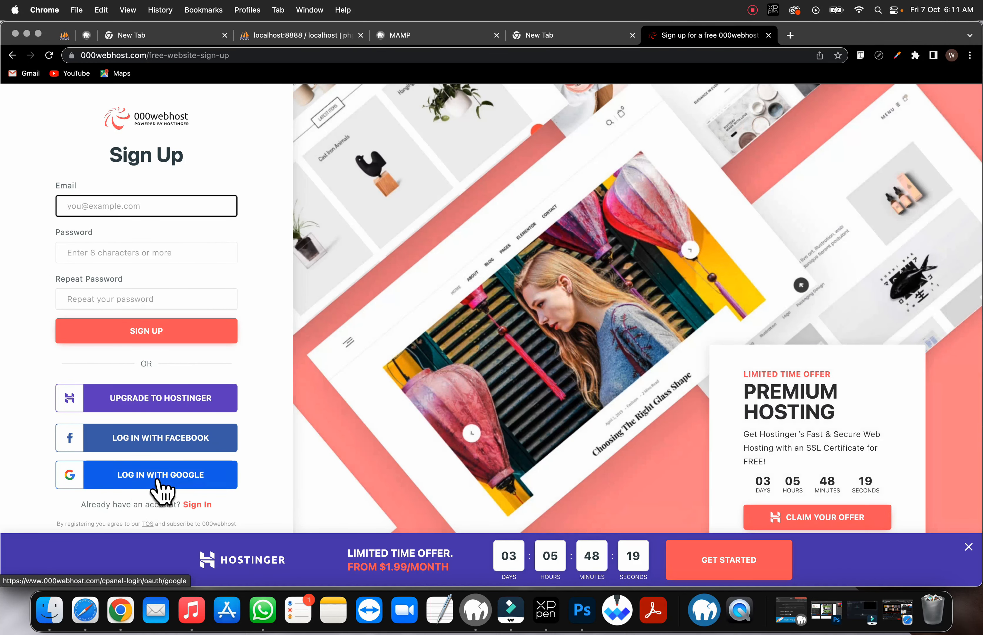
{"action": "left_click", "coordinate": [165, 475]}
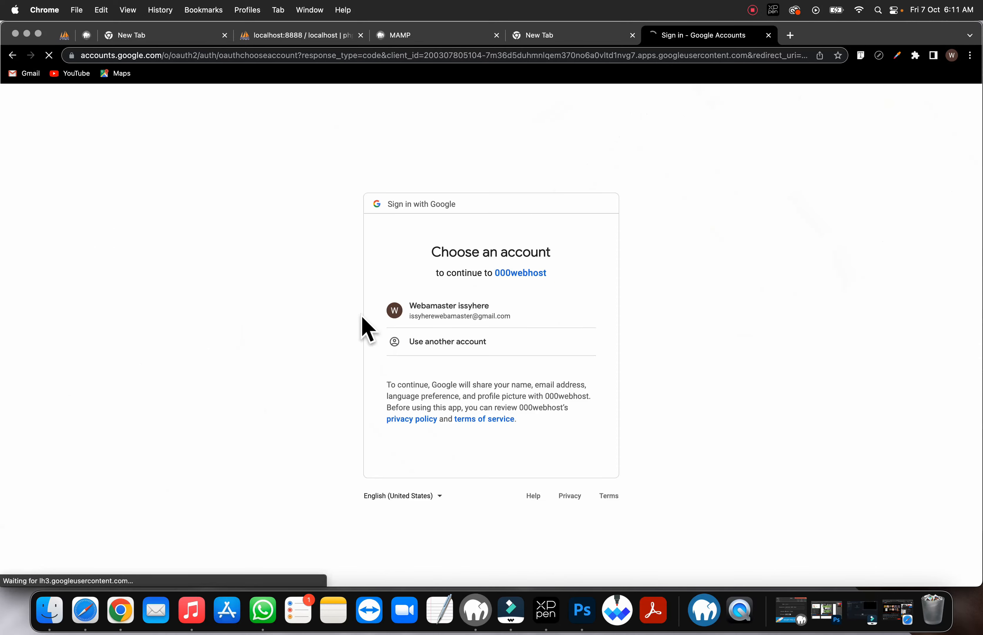
Pick the listed Google account to sign in to 000webhost
{"action": "left_click", "coordinate": [456, 322]}
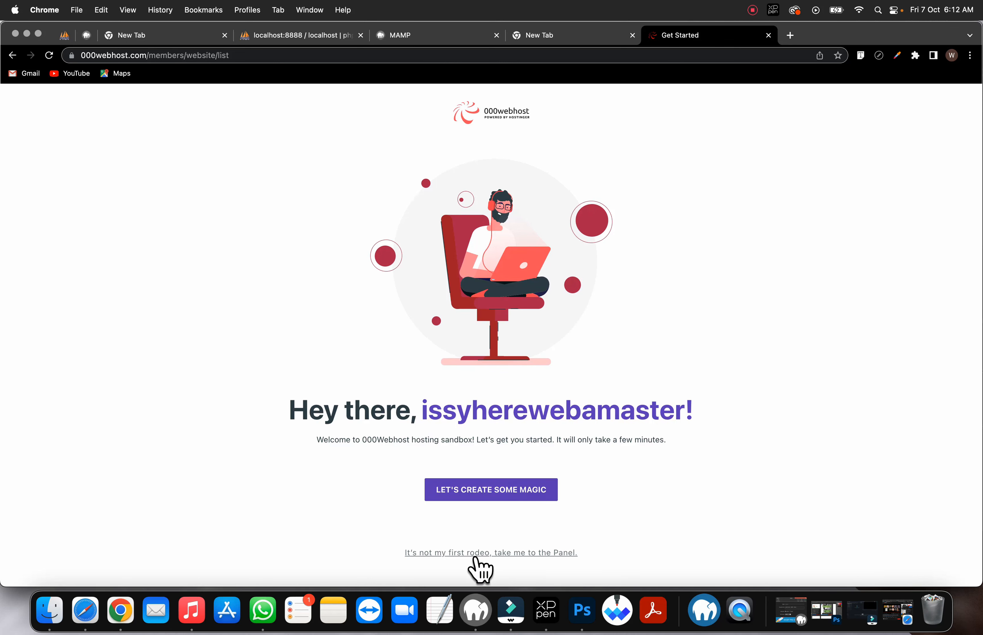
Start a new website project and enter the website name firstwordpresssite
{"action": "left_click", "coordinate": [510, 554]}
{"action": "left_click", "coordinate": [526, 563]}
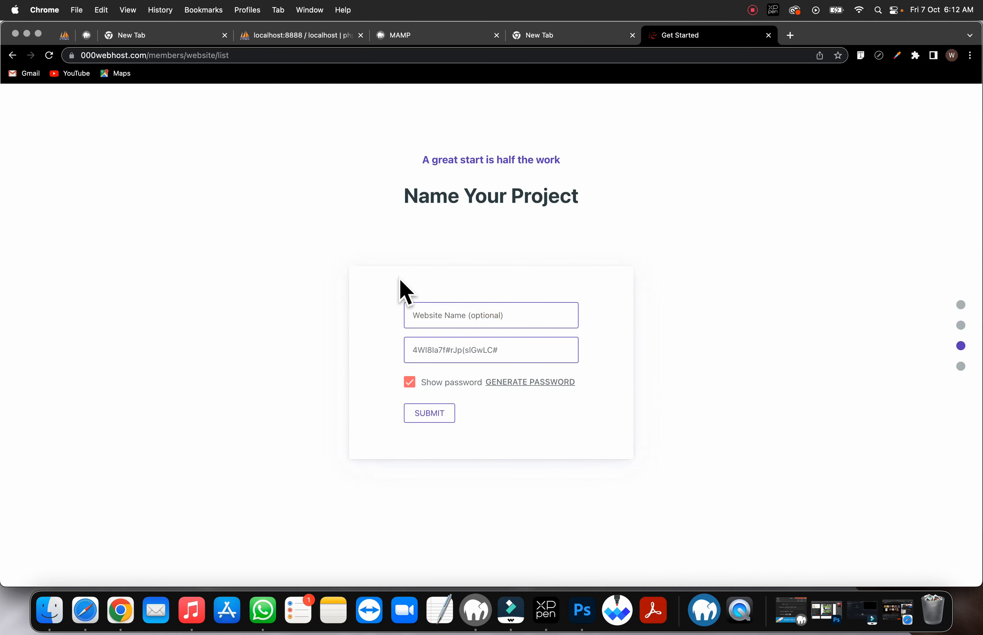
{"action": "left_click", "coordinate": [479, 316]}
{"action": "type", "text": "firstwordpresssite"}
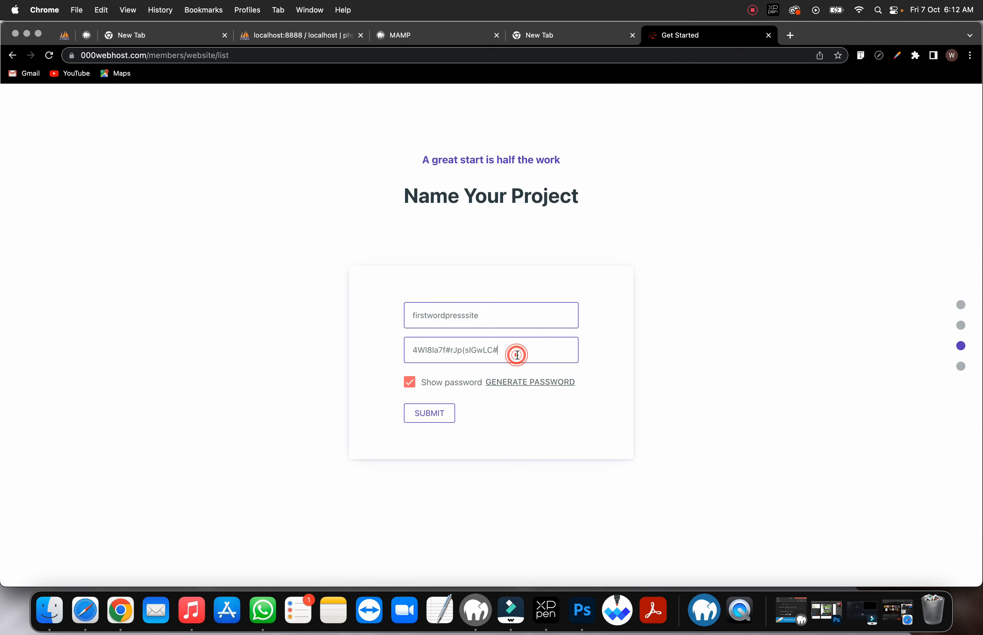
Hide the generated password, replace it with a custom password, and submit the project
{"action": "key", "text": "super+a"}
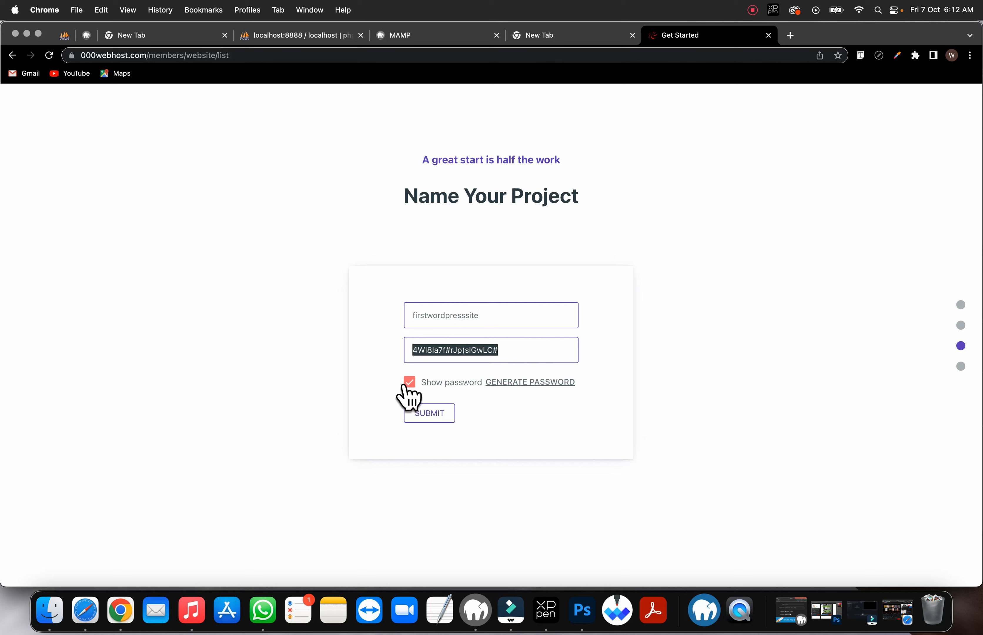
{"action": "left_click", "coordinate": [410, 382]}
{"action": "left_click", "coordinate": [510, 350]}
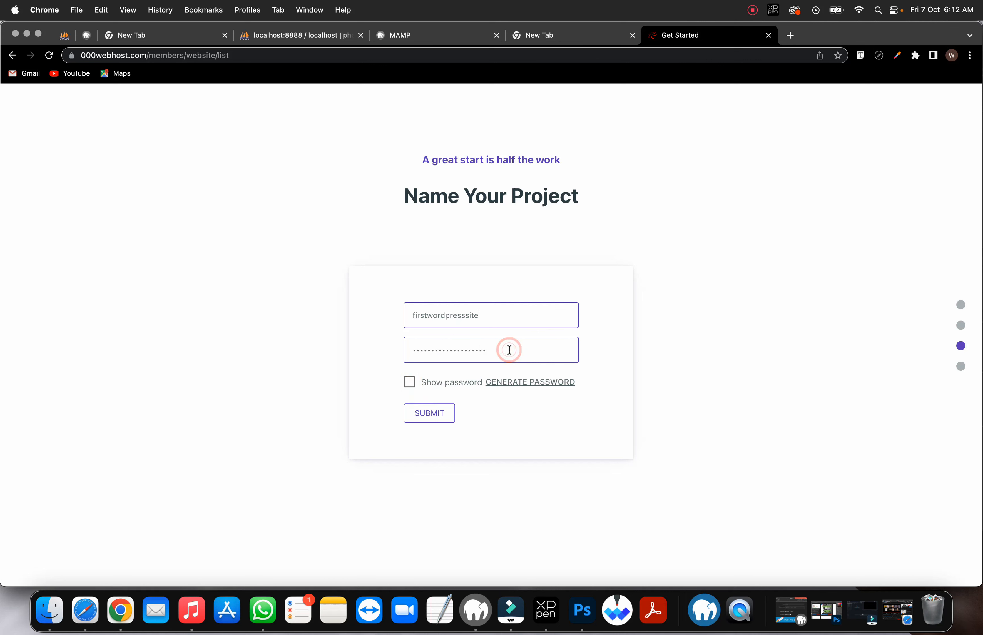
{"action": "key", "text": "super+a"}
{"action": "type", "text": "•"}
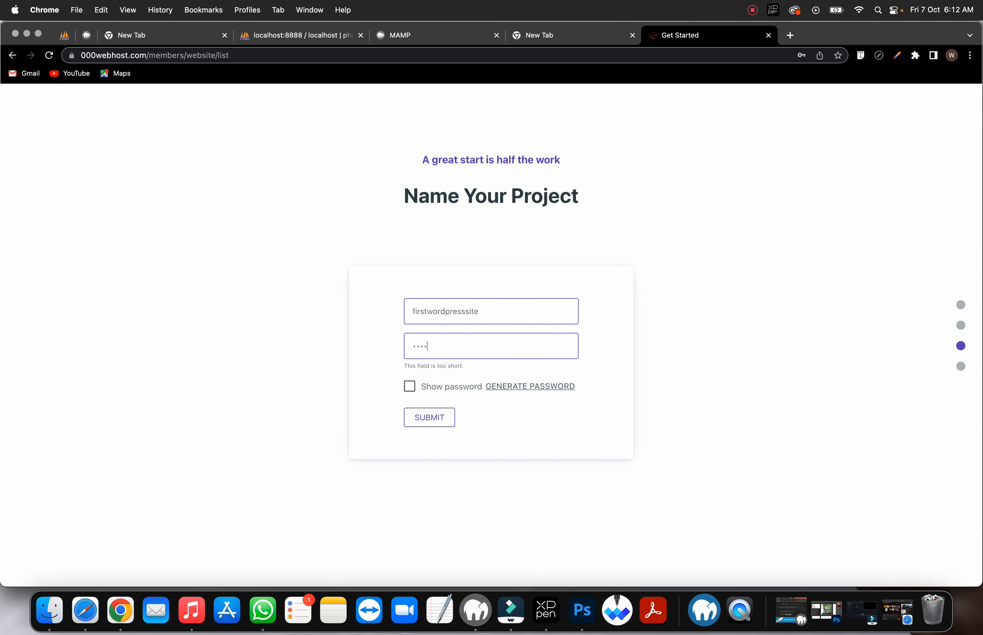
{"action": "key", "text": "BackSpace"}
{"action": "key", "text": "BackSpace"}
{"action": "type", "text": "••••••••"}
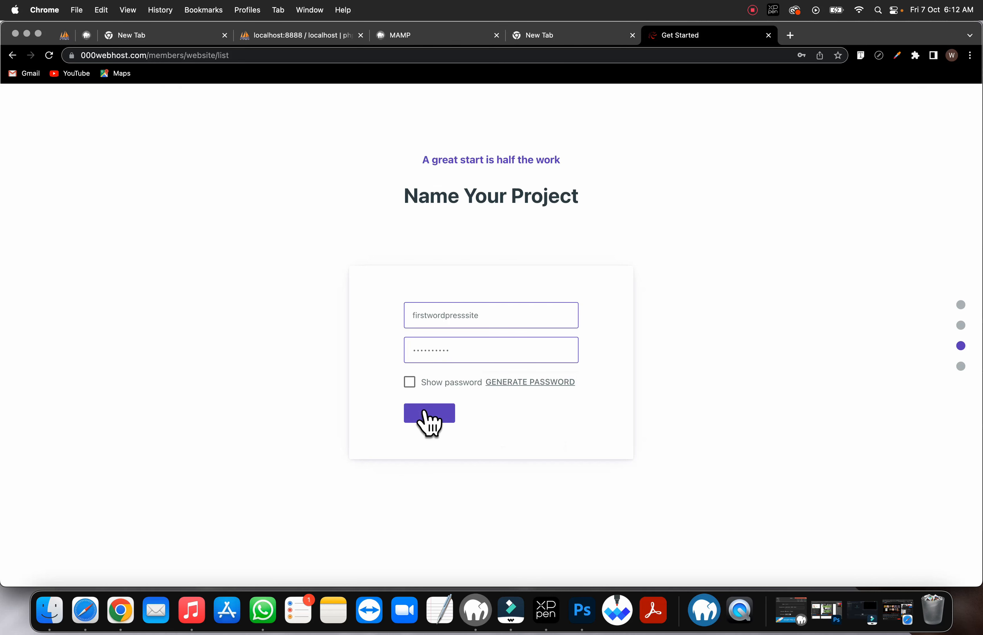
{"action": "left_click", "coordinate": [415, 422]}
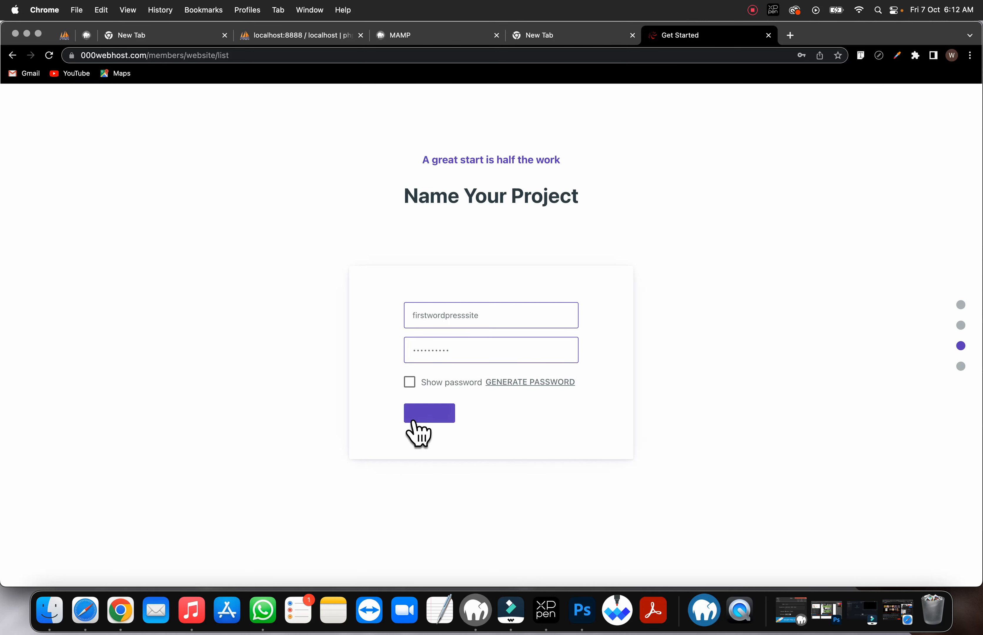
Change the website name to firstwordpresssite1234 and resubmit until the website is created
{"action": "left_click", "coordinate": [432, 417]}
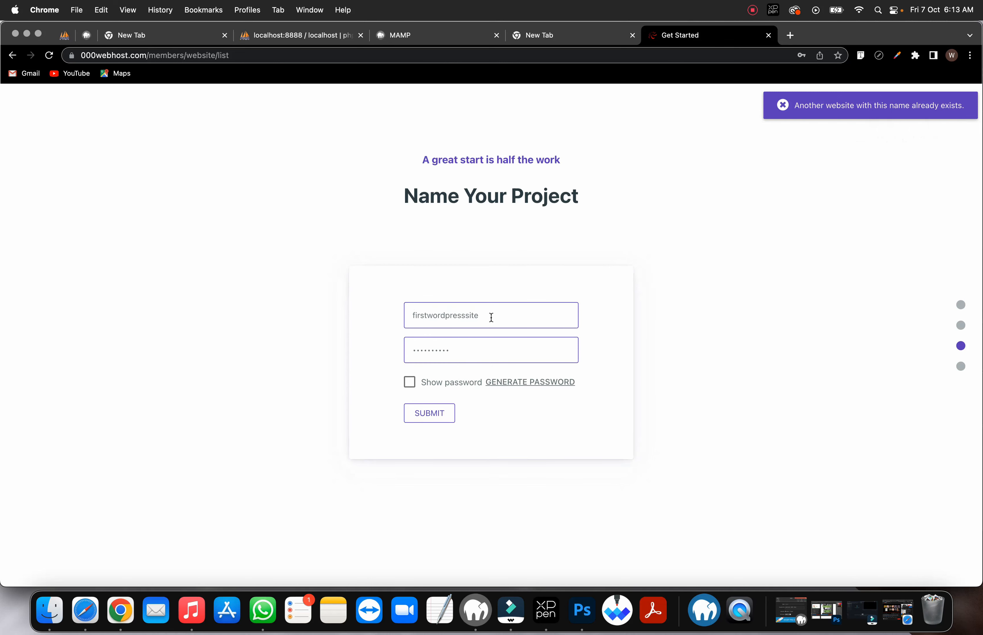
{"action": "type", "text": "4"}
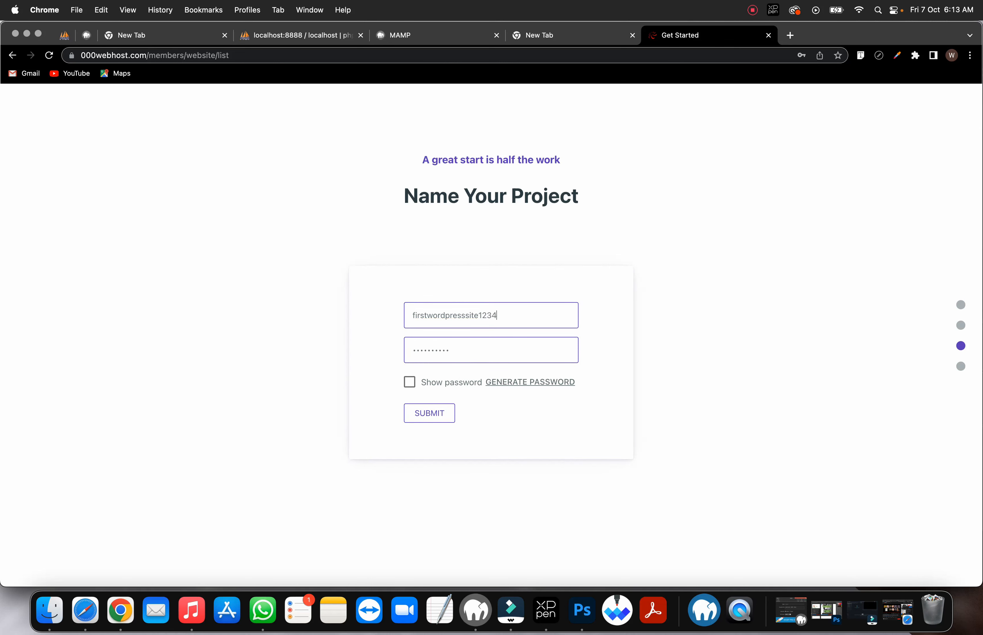
{"action": "left_click", "coordinate": [430, 414]}
{"action": "left_click", "coordinate": [437, 415]}
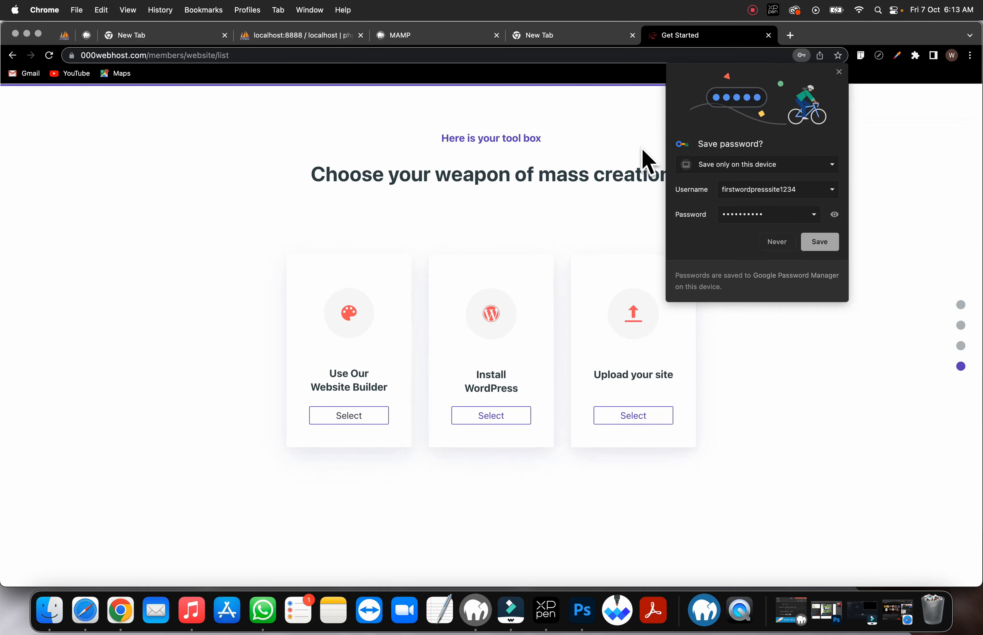
Dismiss Chrome's Save password bubble
{"action": "left_click", "coordinate": [839, 72]}
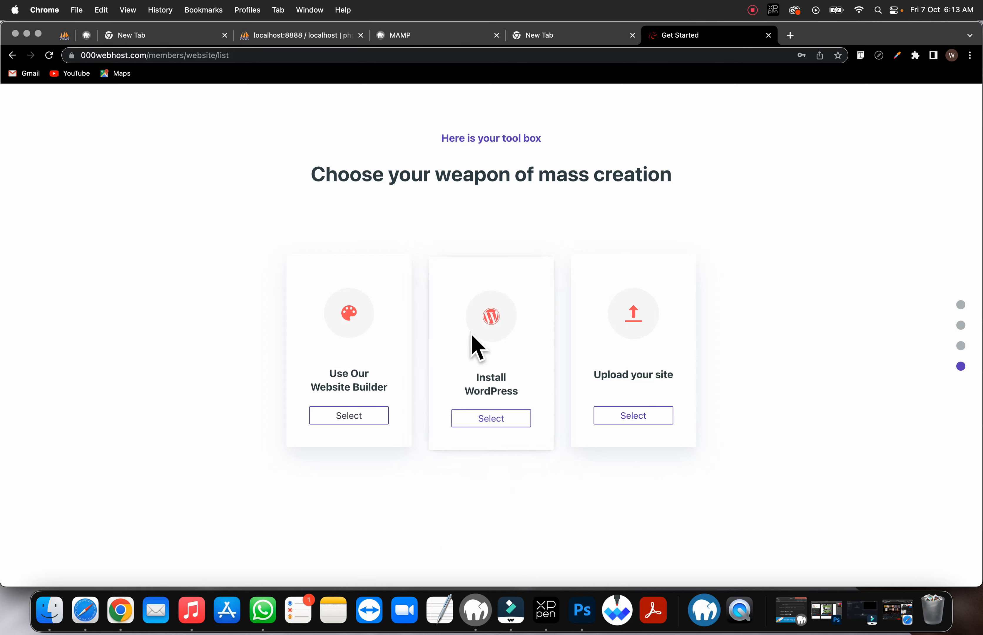
Choose Install WordPress, keep username admin, and enter an admin password
{"action": "left_click", "coordinate": [494, 418]}
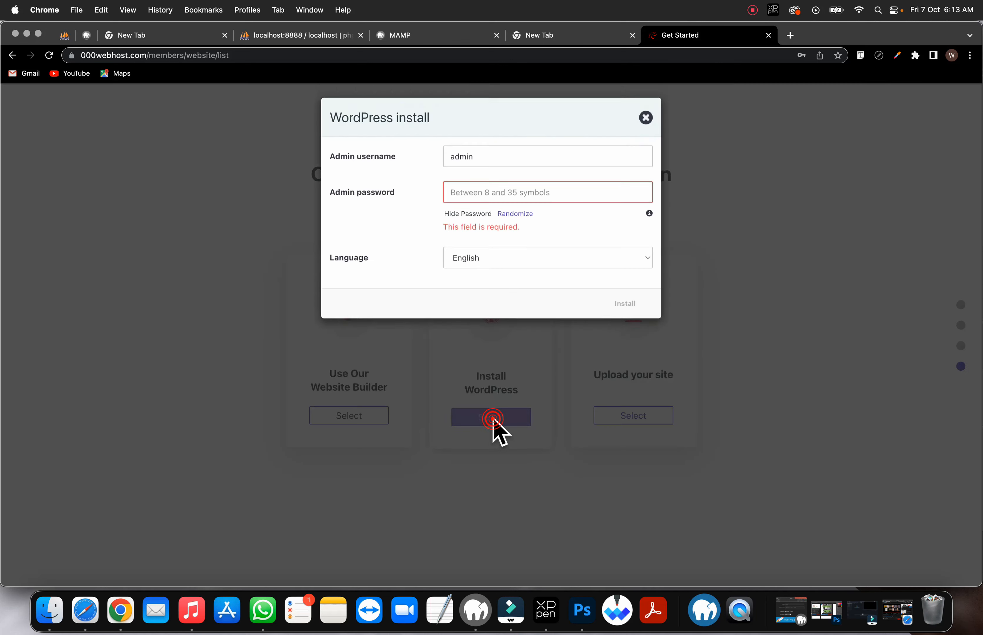
{"action": "left_click", "coordinate": [494, 162]}
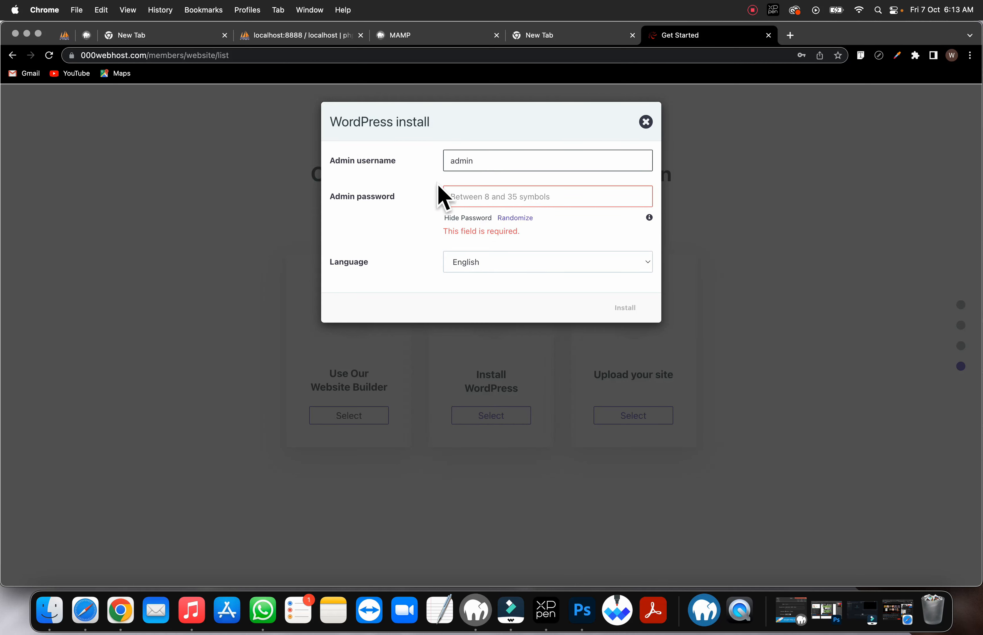
{"action": "left_click", "coordinate": [494, 196]}
{"action": "type", "text": "U"}
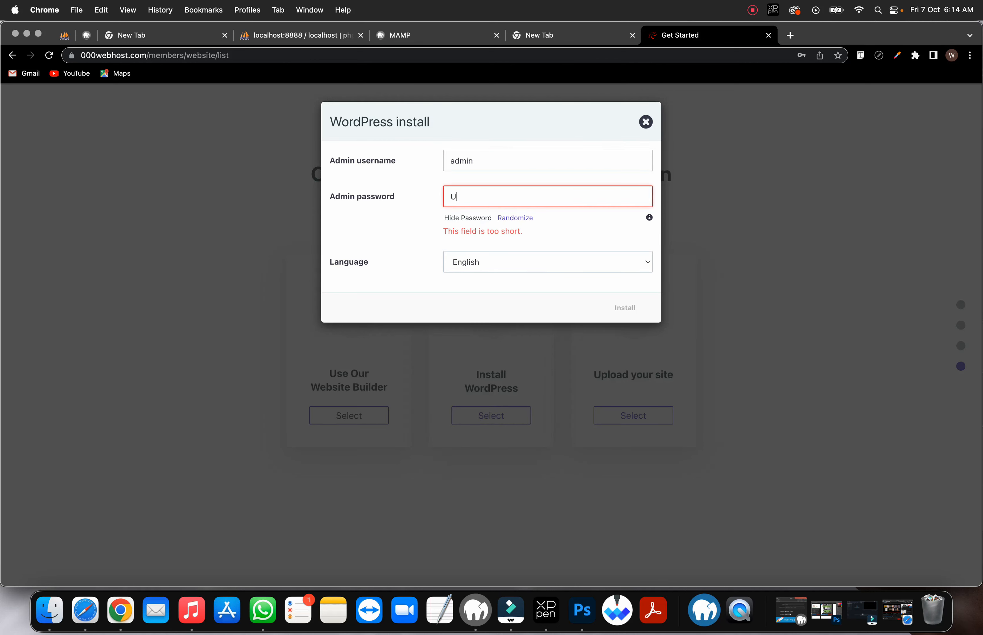
{"action": "key", "text": "BackSpace"}
{"action": "key", "text": "BackSpace"}
{"action": "left_click", "coordinate": [487, 192]}
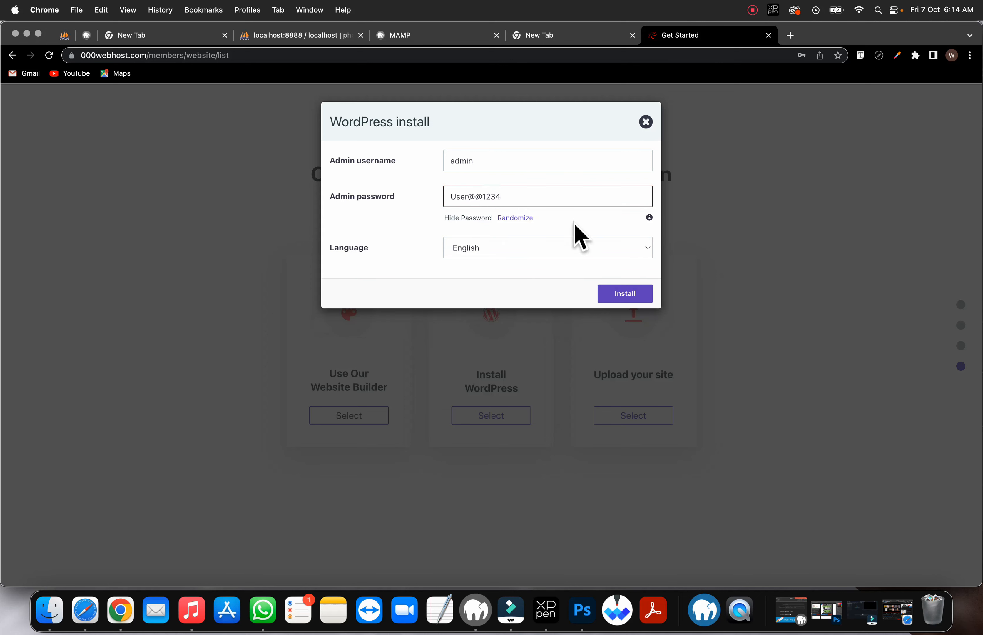
Start the WordPress installation and close the Hostinger offer banner while it runs
{"action": "left_click", "coordinate": [632, 296]}
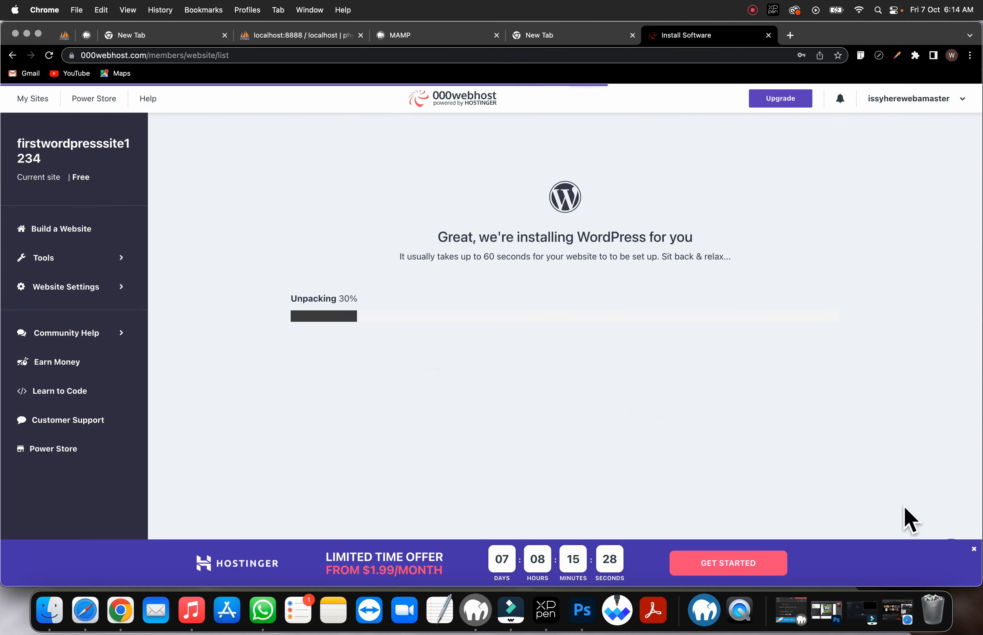
{"action": "left_click", "coordinate": [974, 549]}
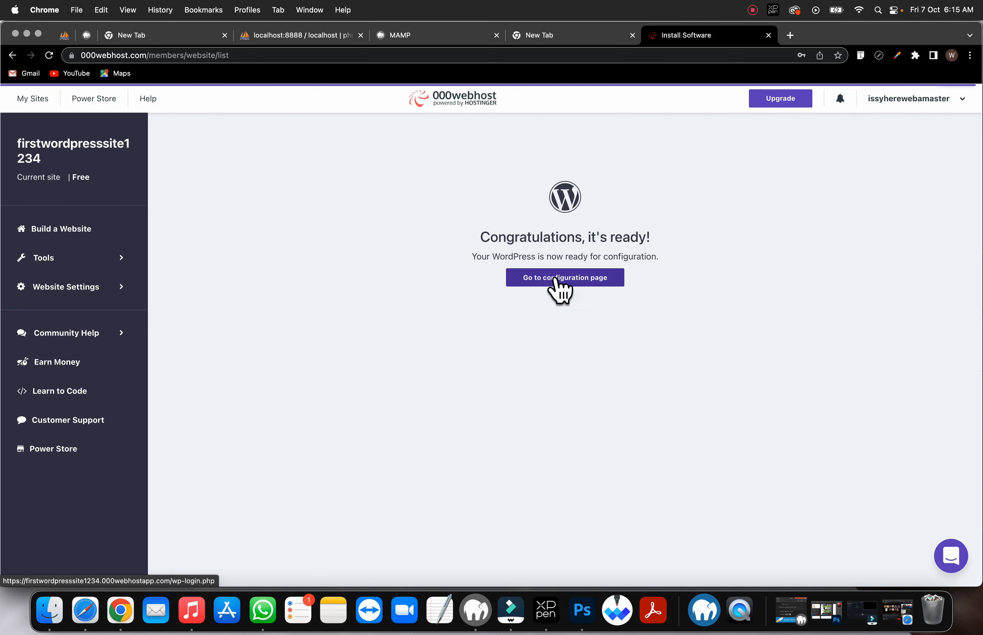
Open the configuration page and log in on wp-login as admin with the admin password
{"action": "left_click", "coordinate": [562, 283]}
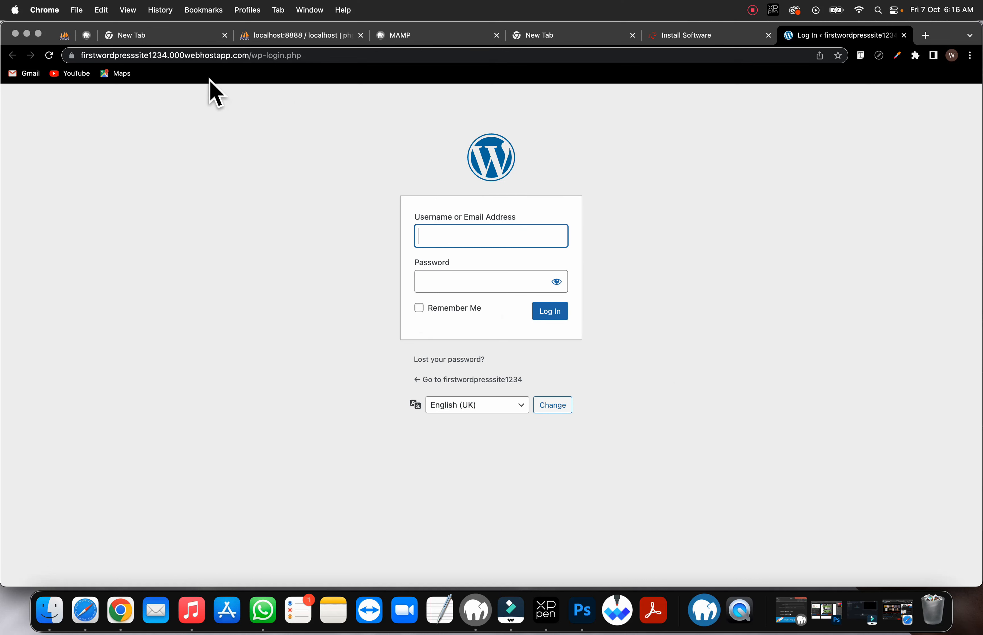
{"action": "left_click", "coordinate": [444, 232]}
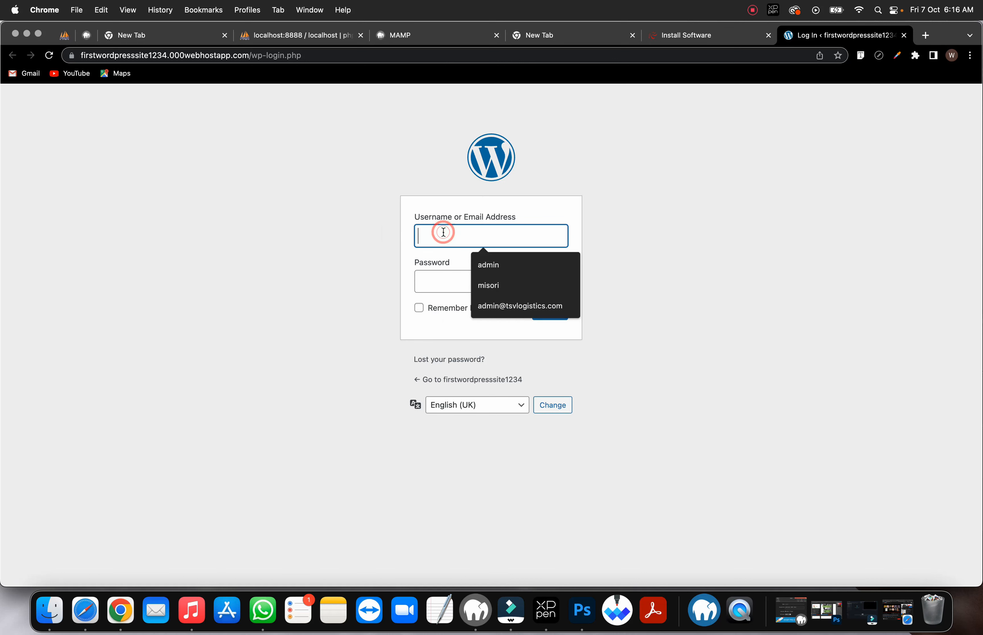
{"action": "type", "text": "admin"}
{"action": "key", "text": "Tab"}
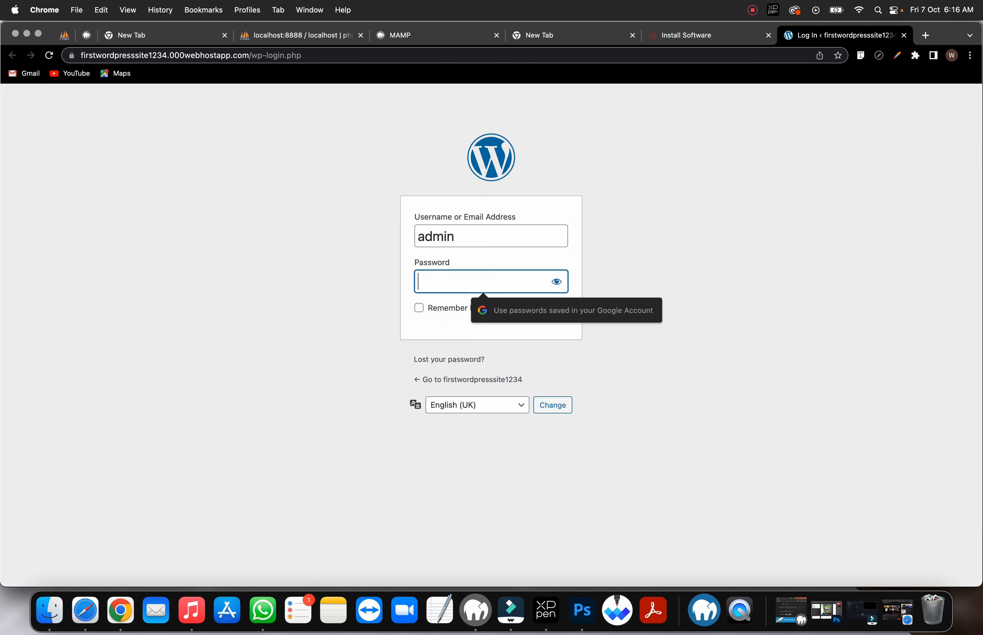
{"action": "type", "text": "•"}
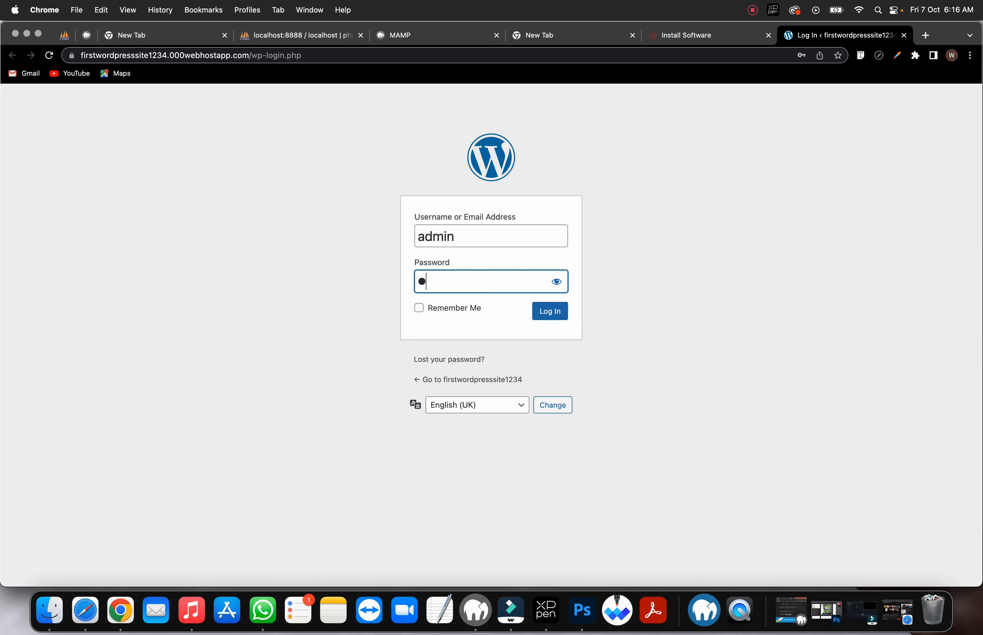
{"action": "type", "text": "•••••"}
{"action": "key", "text": "BackSpace"}
{"action": "key", "text": "BackSpace"}
{"action": "key", "text": "BackSpace"}
{"action": "key", "text": "BackSpace"}
{"action": "key", "text": "BackSpace"}
{"action": "key", "text": "BackSpace"}
{"action": "type", "text": "••••••••••"}
{"action": "key", "text": "Return"}
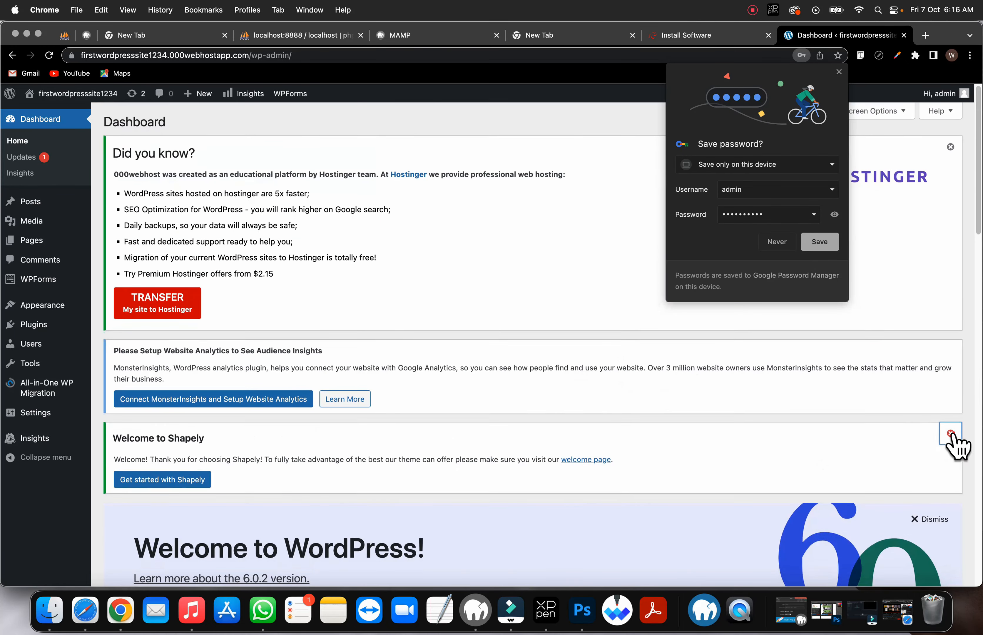
Dismiss the Welcome to Shapely notices and the Hostinger 'Did you know?' panel
{"action": "left_click", "coordinate": [951, 434]}
{"action": "left_click", "coordinate": [938, 437]}
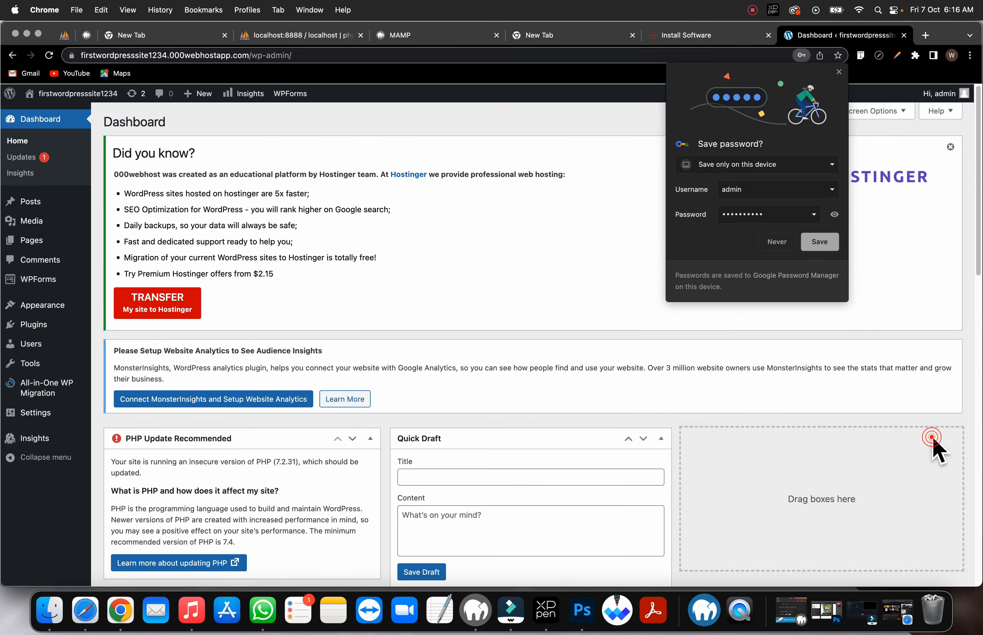
{"action": "left_click", "coordinate": [950, 147]}
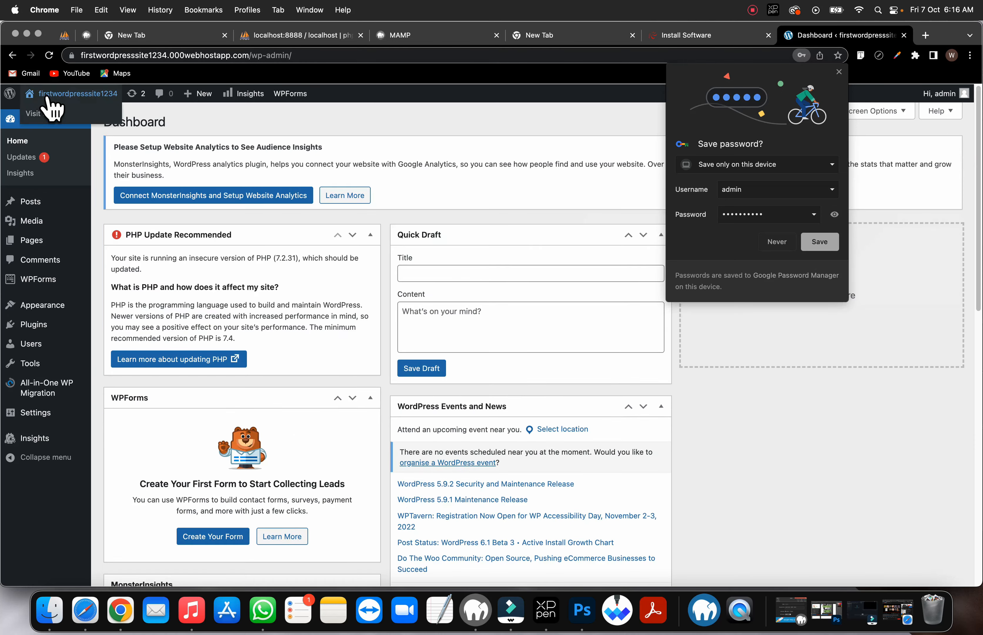
Preview the live Blog page with the Hello world! post, then return to the Dashboard
{"action": "left_click", "coordinate": [45, 114]}
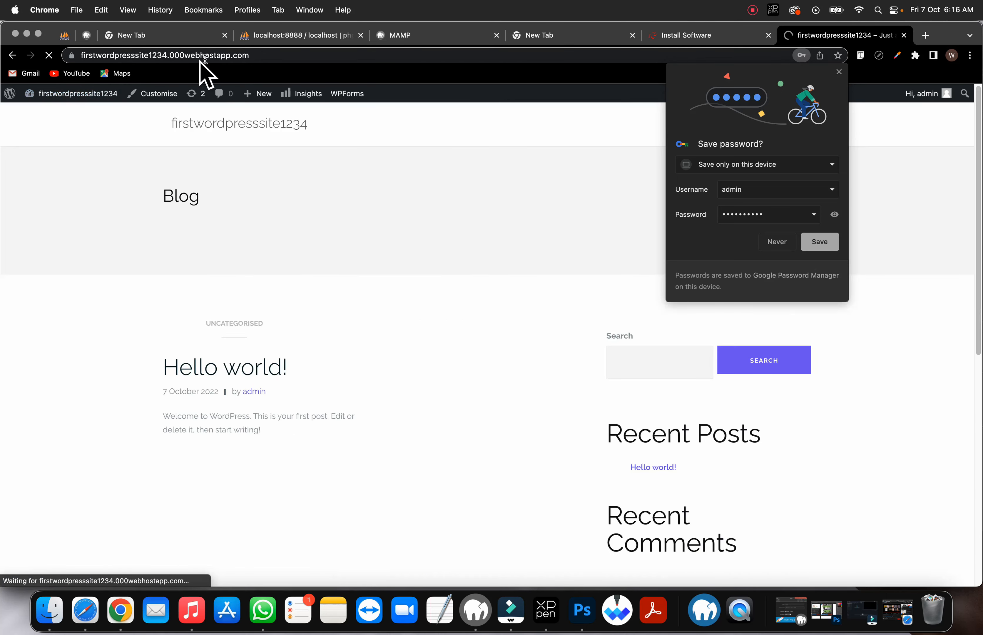
{"action": "left_click", "coordinate": [230, 57]}
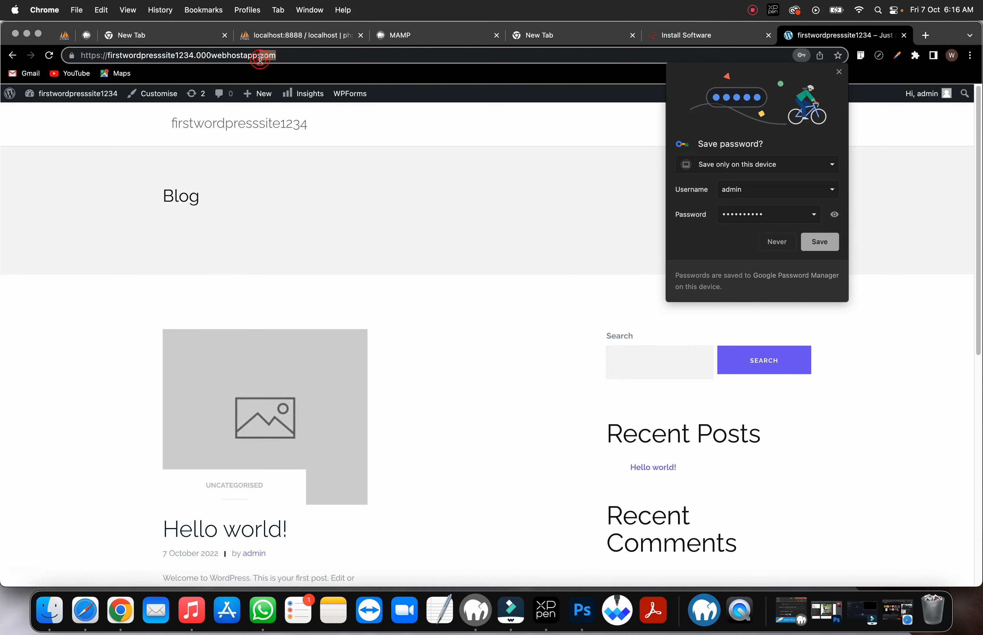
{"action": "left_click", "coordinate": [511, 253]}
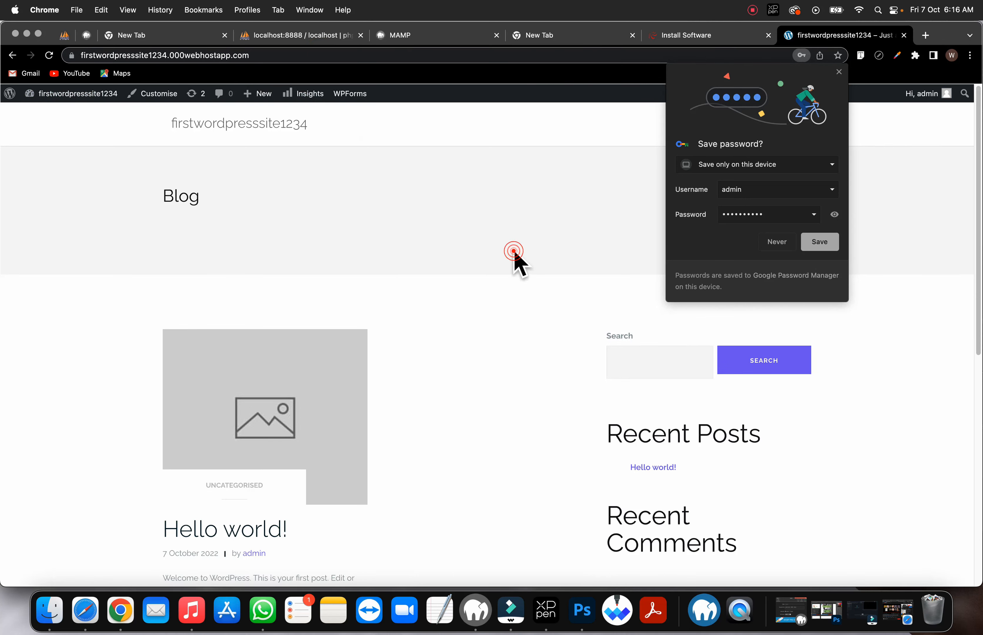
{"action": "scroll", "coordinate": [531, 326], "scroll_direction": "down", "scroll_amount": 3}
{"action": "scroll", "coordinate": [529, 330], "scroll_direction": "down", "scroll_amount": 5}
{"action": "scroll", "coordinate": [527, 329], "scroll_direction": "up", "scroll_amount": 10}
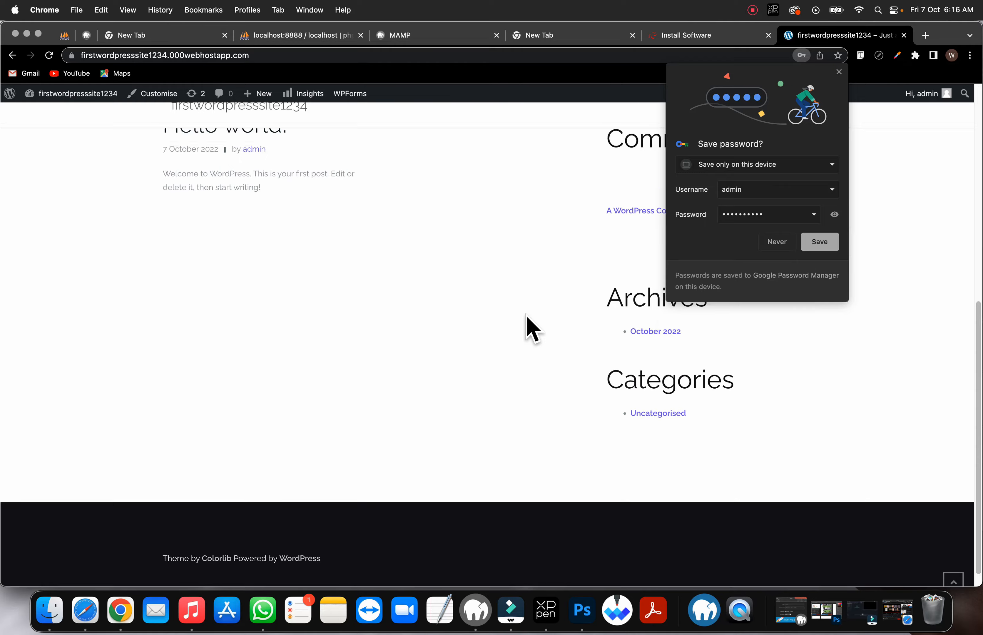
{"action": "mouse_move", "coordinate": [46, 96]}
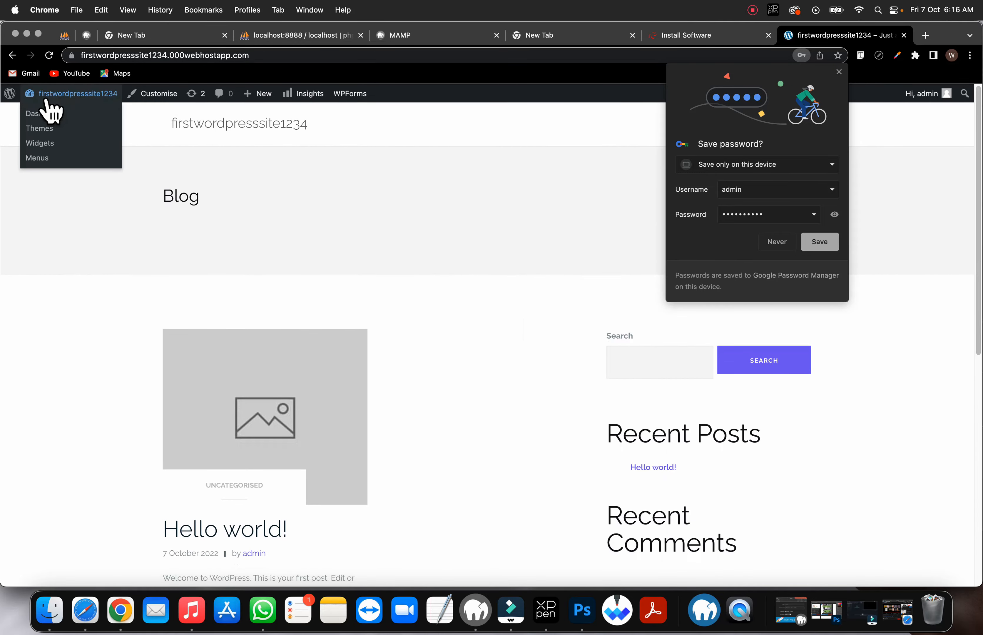
{"action": "left_click", "coordinate": [45, 115]}
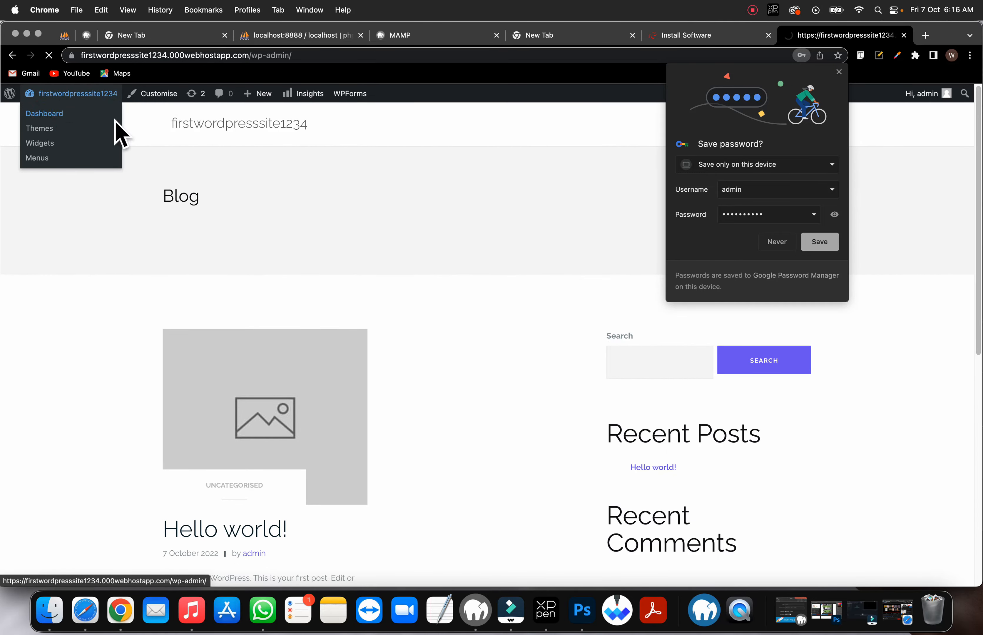
{"action": "mouse_move", "coordinate": [50, 306]}
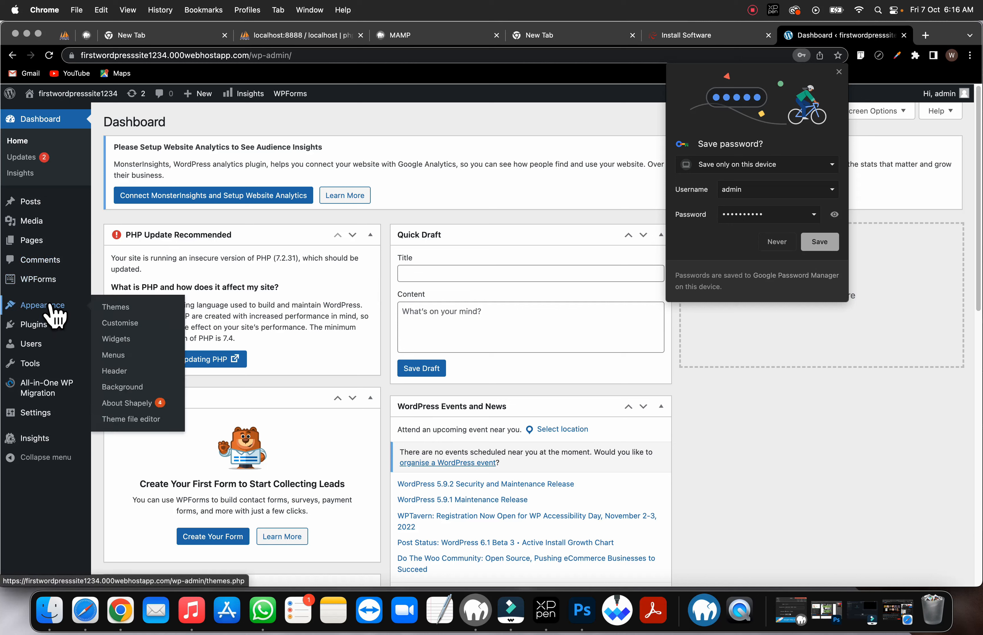
Activate the Twenty Twenty-Two theme on the Themes page, dismissing the save-password prompt
{"action": "left_click", "coordinate": [118, 309]}
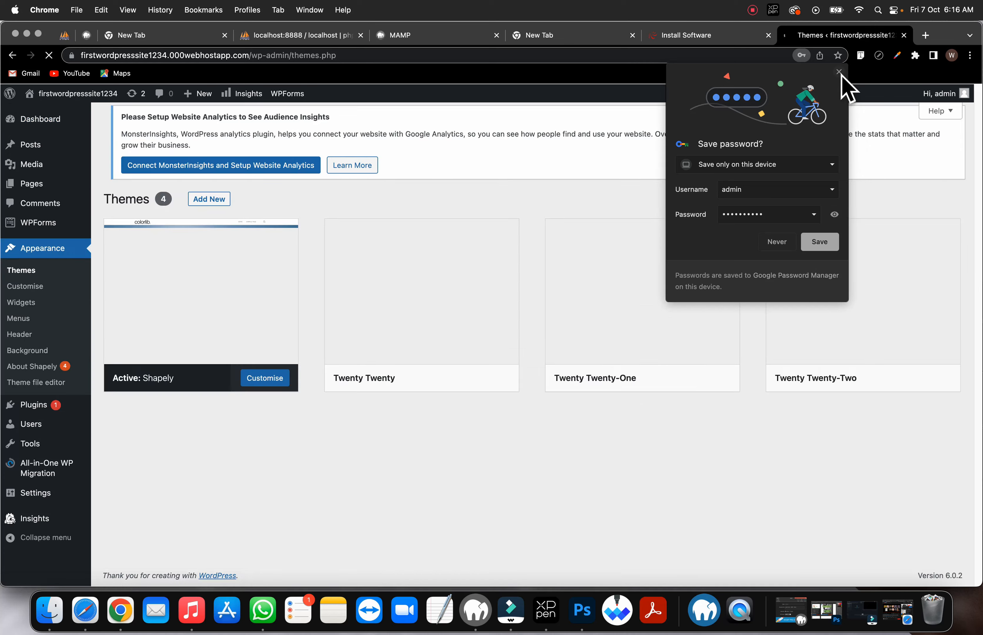
{"action": "left_click", "coordinate": [839, 74]}
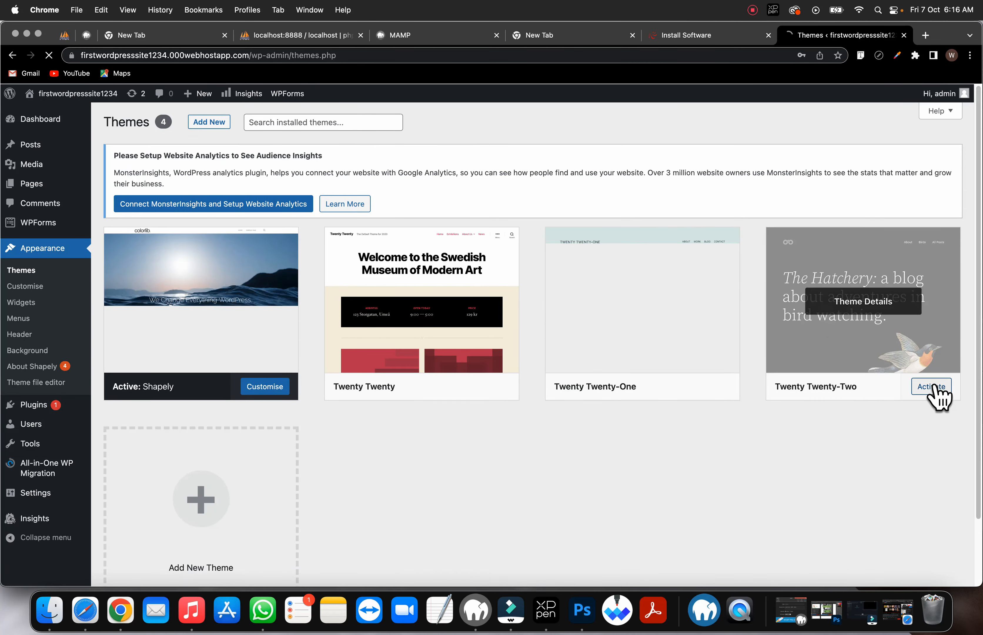
{"action": "left_click", "coordinate": [932, 386]}
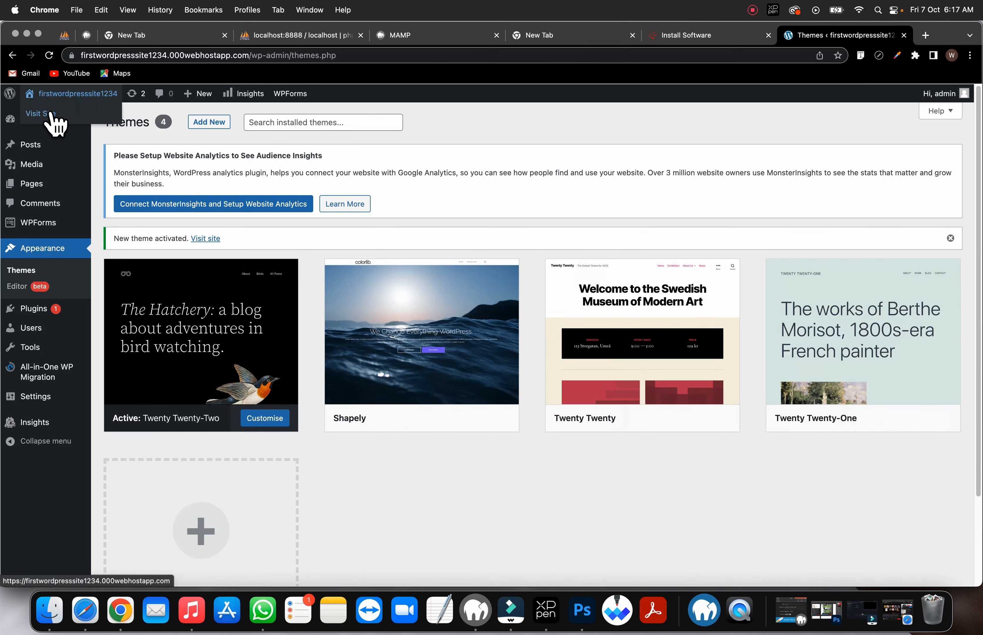
Visit the live site and scroll through its new Twenty Twenty-Two design
{"action": "left_click", "coordinate": [50, 118]}
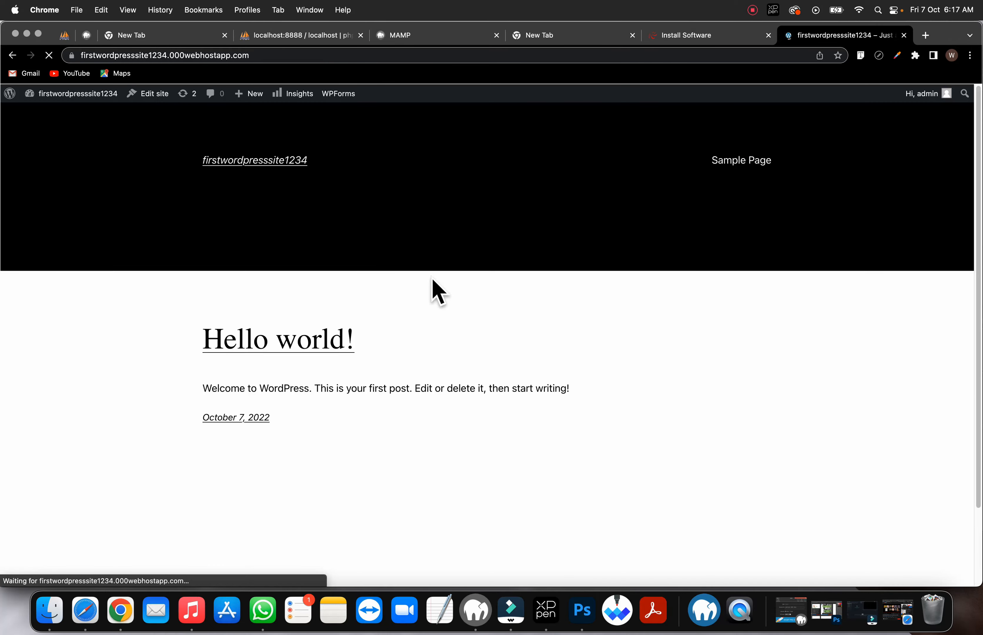
{"action": "scroll", "coordinate": [439, 291], "scroll_direction": "down", "scroll_amount": 4}
{"action": "scroll", "coordinate": [439, 291], "scroll_direction": "up", "scroll_amount": 6}
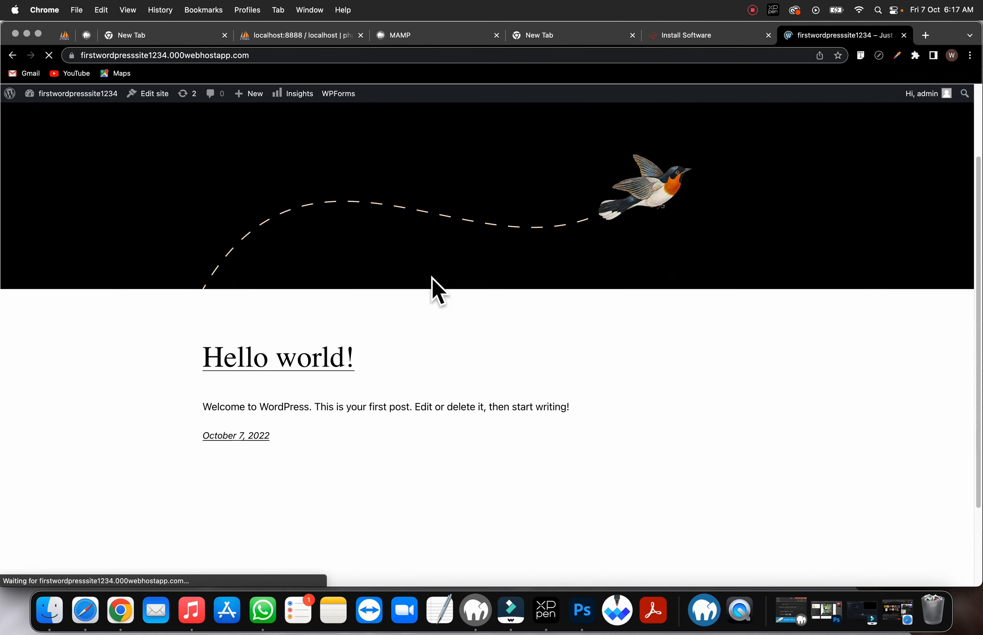
{"action": "scroll", "coordinate": [432, 281], "scroll_direction": "down", "scroll_amount": 1}
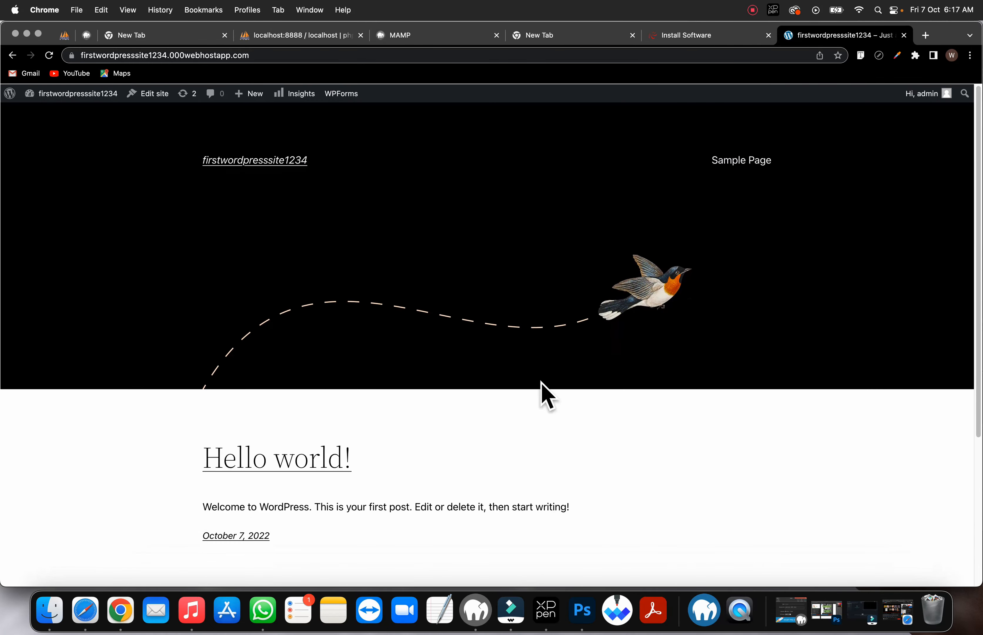
{"action": "scroll", "coordinate": [523, 386], "scroll_direction": "down", "scroll_amount": 3}
{"action": "scroll", "coordinate": [523, 386], "scroll_direction": "down", "scroll_amount": 3}
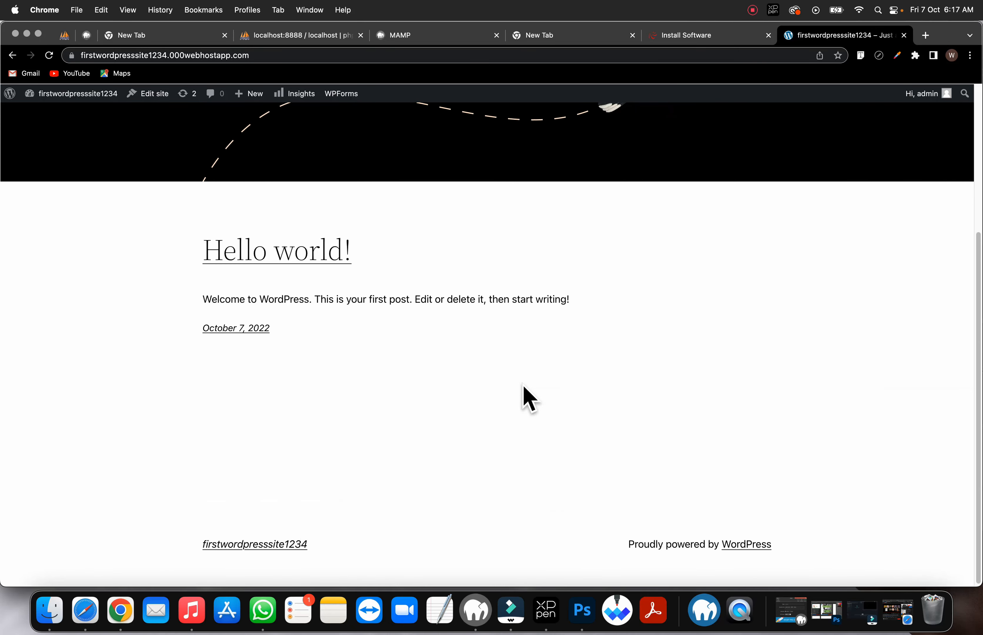
{"action": "scroll", "coordinate": [523, 386], "scroll_direction": "up", "scroll_amount": 5}
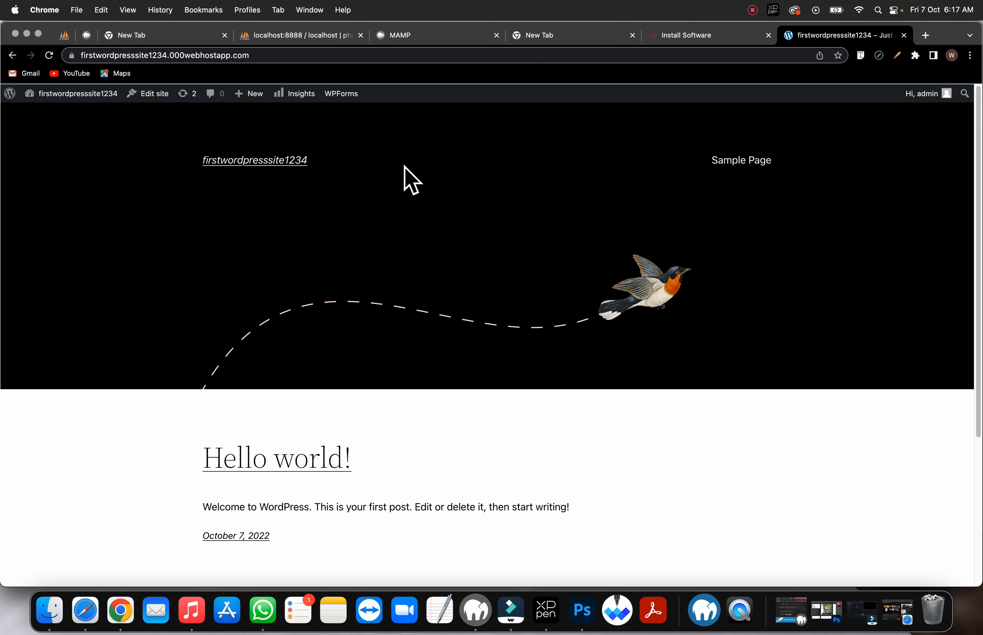
Check the address firstwordpresssite1234.000webhostapp.com, glance at the 000webhost tab, and review the site again
{"action": "left_click", "coordinate": [319, 61]}
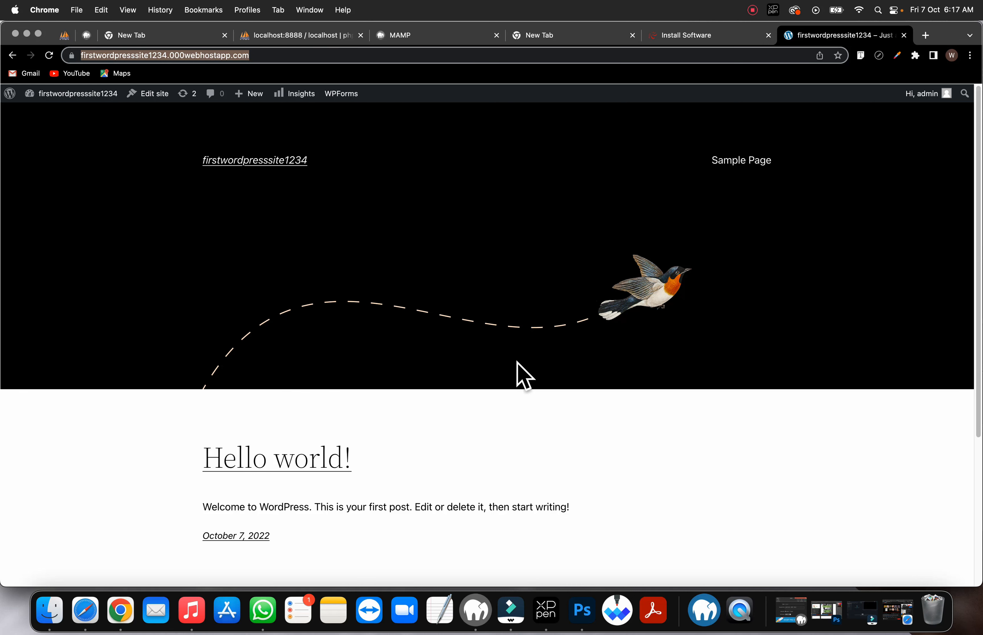
{"action": "scroll", "coordinate": [518, 373], "scroll_direction": "down", "scroll_amount": 5}
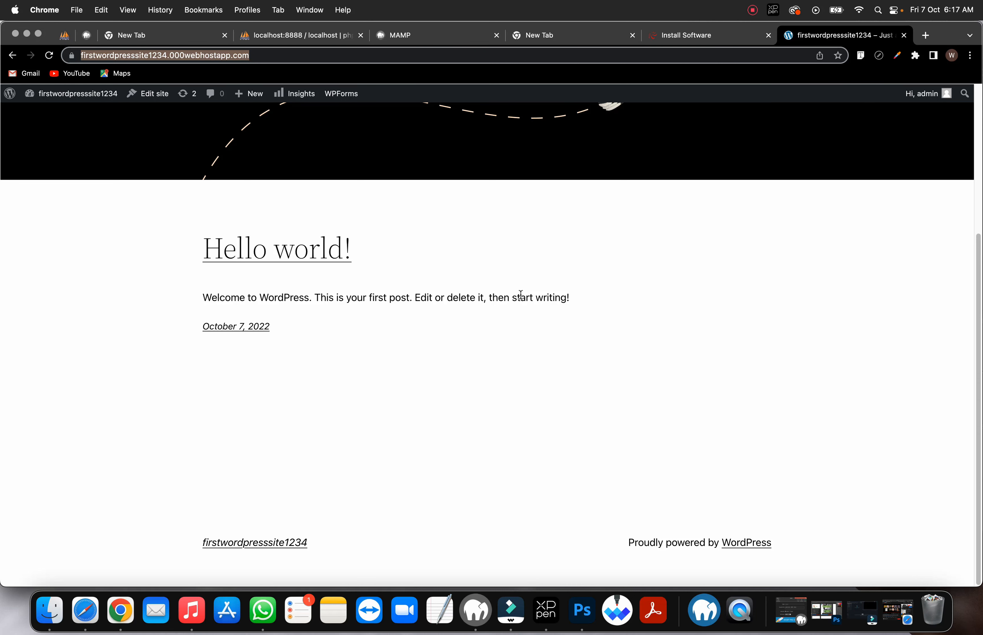
{"action": "scroll", "coordinate": [521, 294], "scroll_direction": "up", "scroll_amount": 5}
{"action": "left_click", "coordinate": [695, 38]}
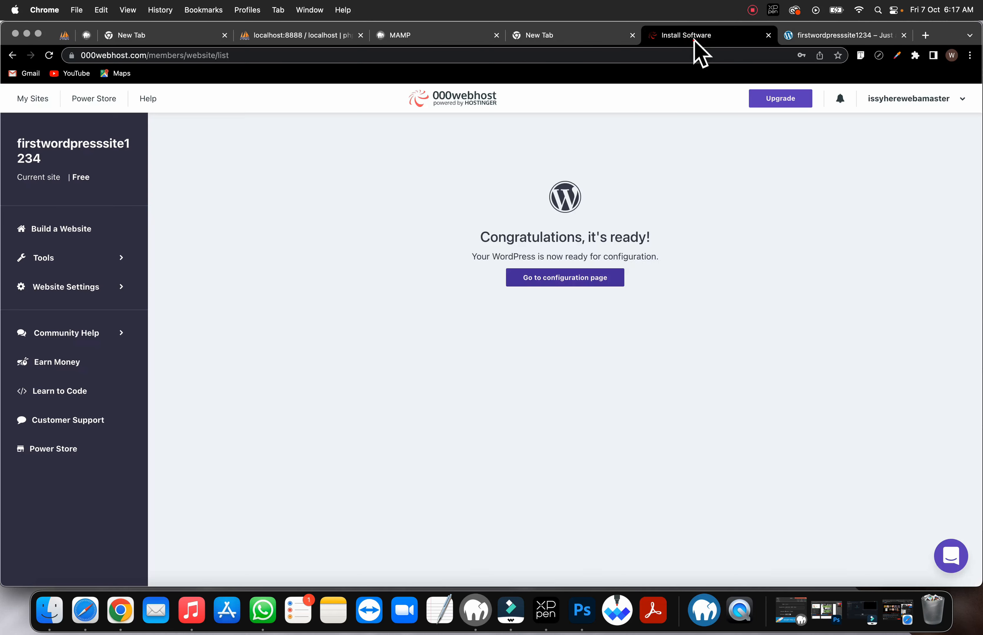
{"action": "left_click", "coordinate": [804, 37]}
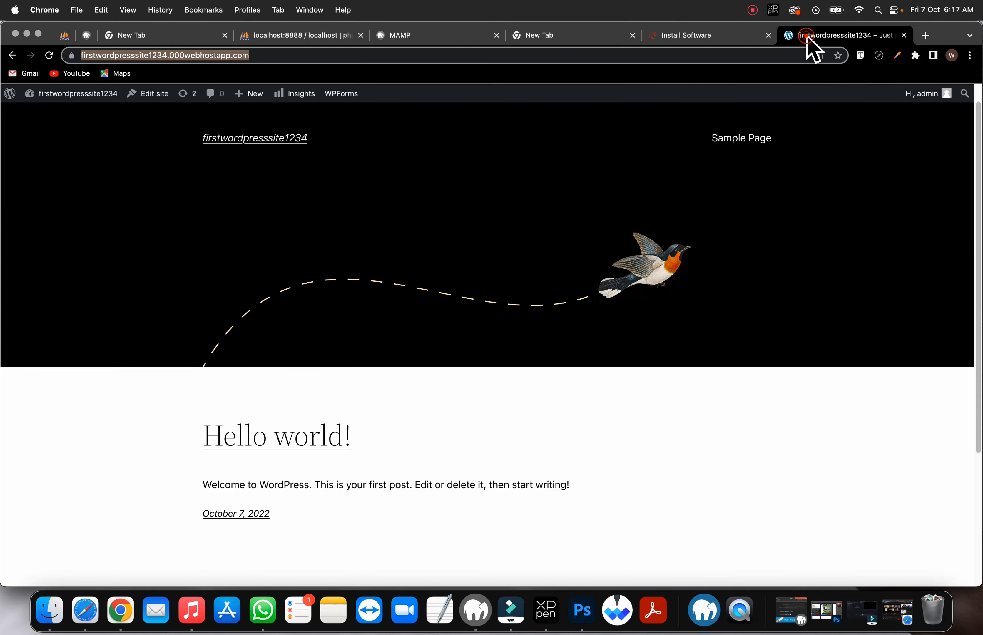
{"action": "scroll", "coordinate": [503, 327], "scroll_direction": "down", "scroll_amount": 2}
{"action": "scroll", "coordinate": [504, 326], "scroll_direction": "down", "scroll_amount": 4}
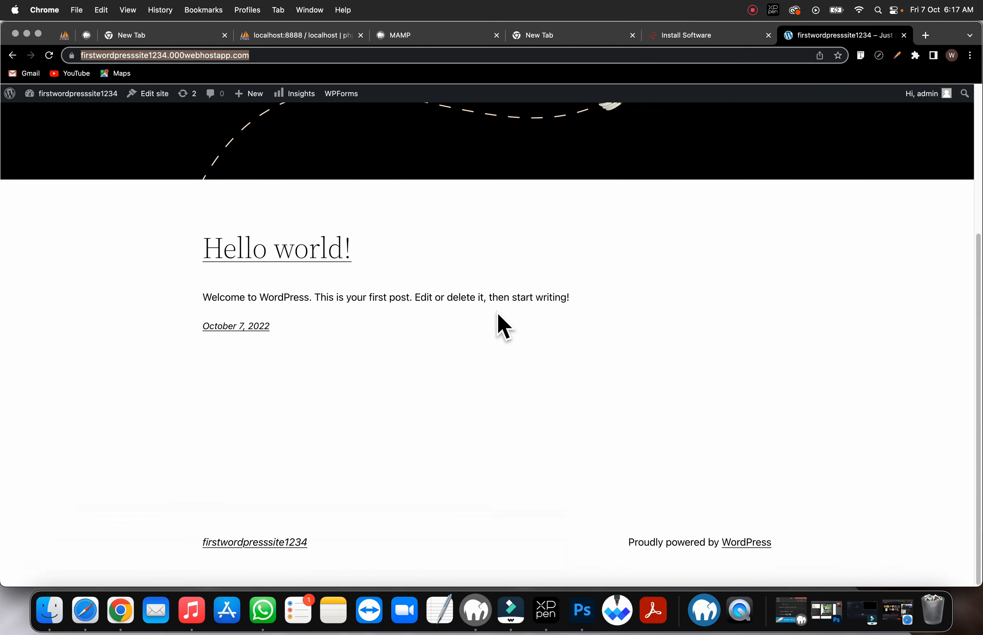
{"action": "scroll", "coordinate": [504, 326], "scroll_direction": "up", "scroll_amount": 5}
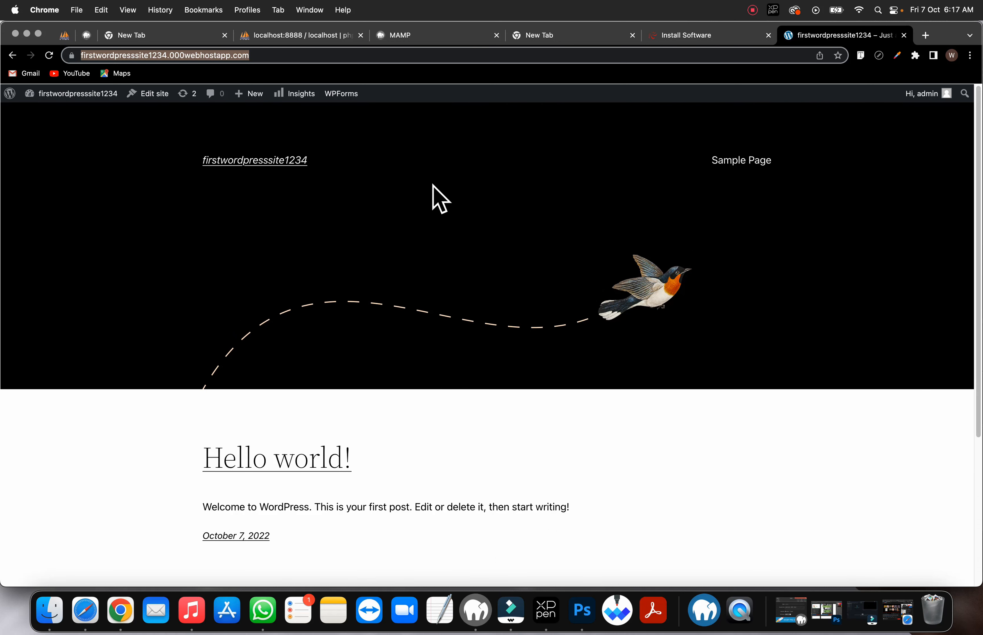
{"action": "scroll", "coordinate": [647, 307], "scroll_direction": "down", "scroll_amount": 5}
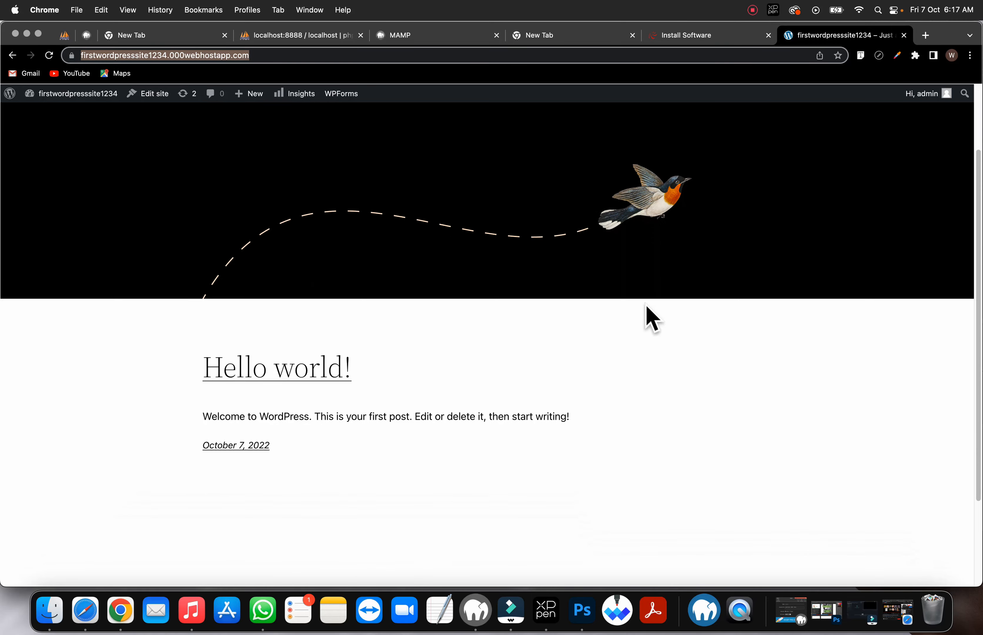
{"action": "scroll", "coordinate": [645, 304], "scroll_direction": "up", "scroll_amount": 5}
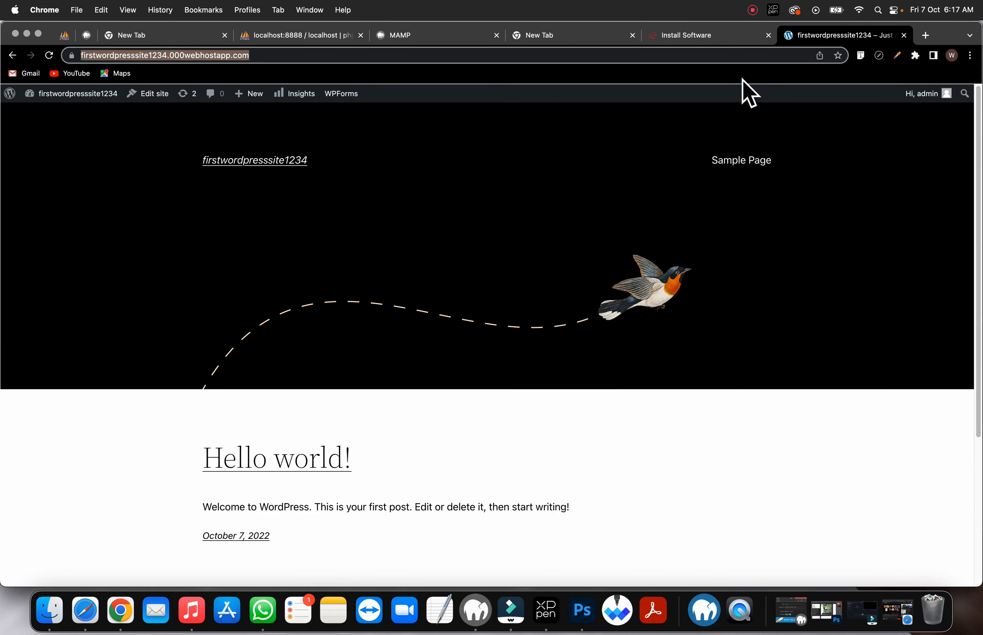
{"action": "left_click", "coordinate": [752, 10]}
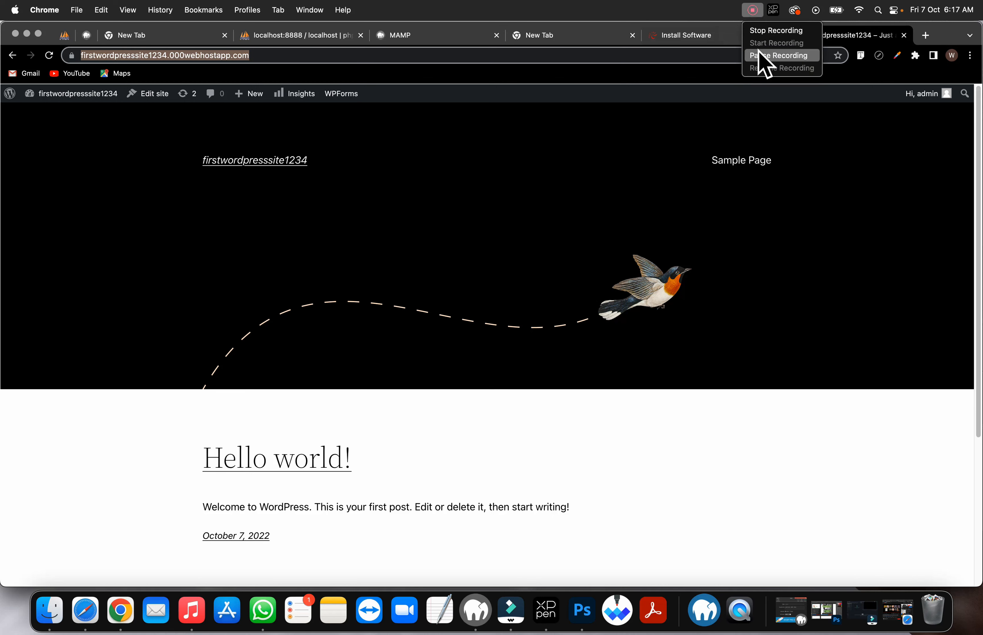